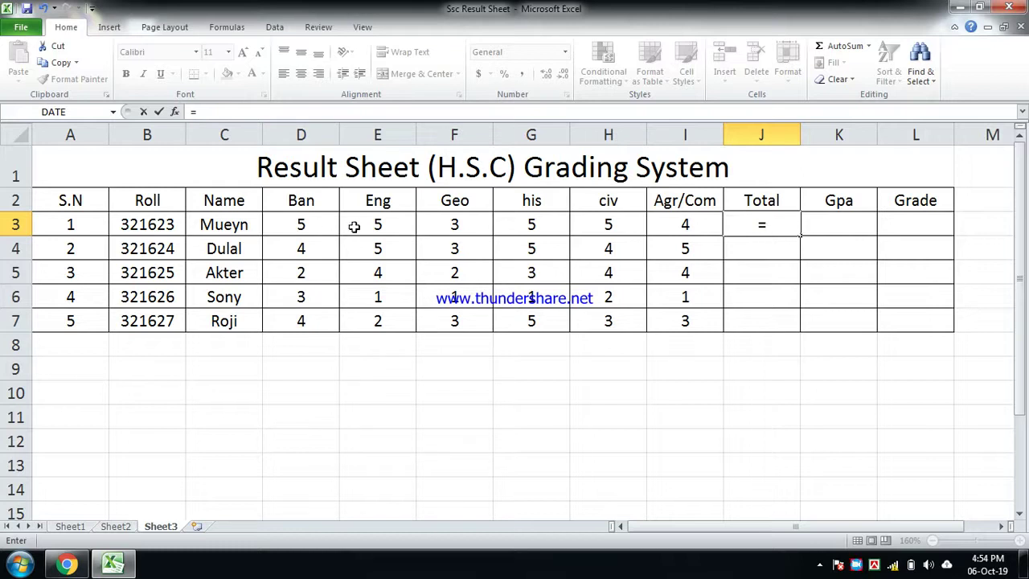
# Begin the Total formula in J3 by adding the Ban, Eng and Geo marks as D3+E3+F3+.
pyautogui.click(324, 221)
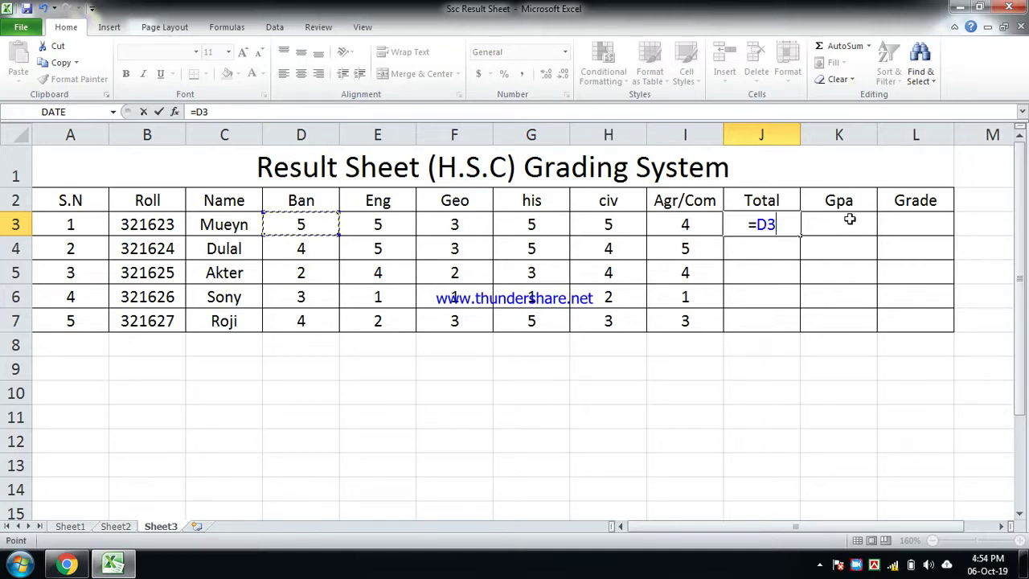
pyautogui.write('+')
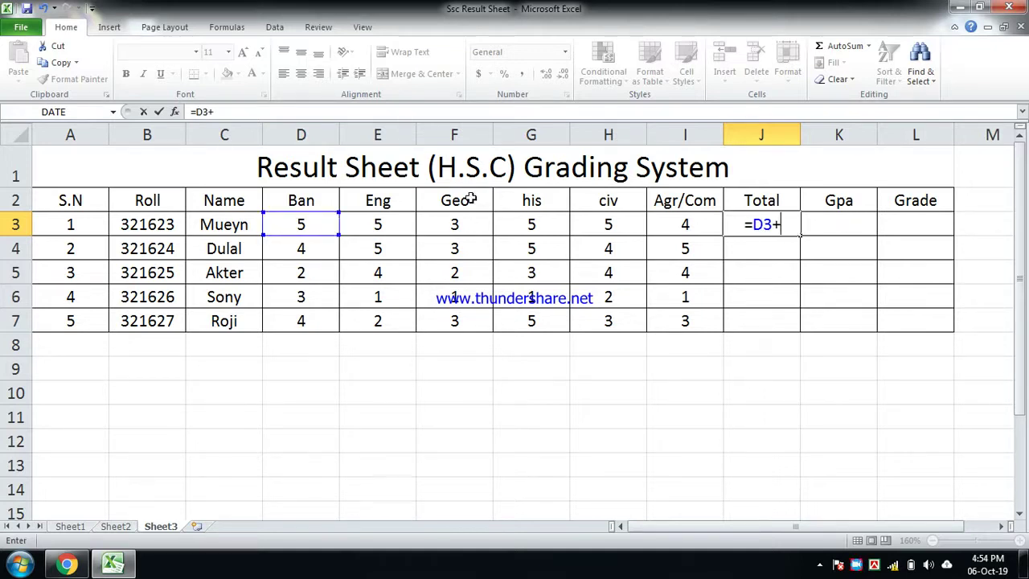
pyautogui.click(390, 226)
pyautogui.write('+')
pyautogui.click(476, 225)
pyautogui.write('+')
# Extend the Total formula in J3 with three references to the civ mark, H3+H3+H3+.
pyautogui.click(537, 226)
pyautogui.click(615, 227)
pyautogui.write('+')
pyautogui.click(620, 230)
pyautogui.write('+')
pyautogui.click(613, 227)
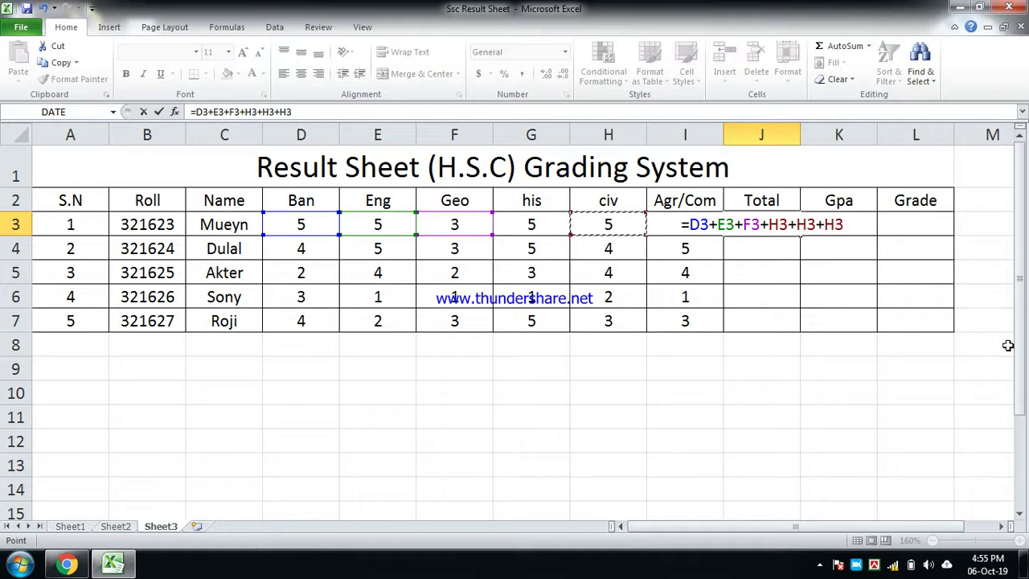
pyautogui.write('+')
pyautogui.press('BackSpace')
pyautogui.write('+')
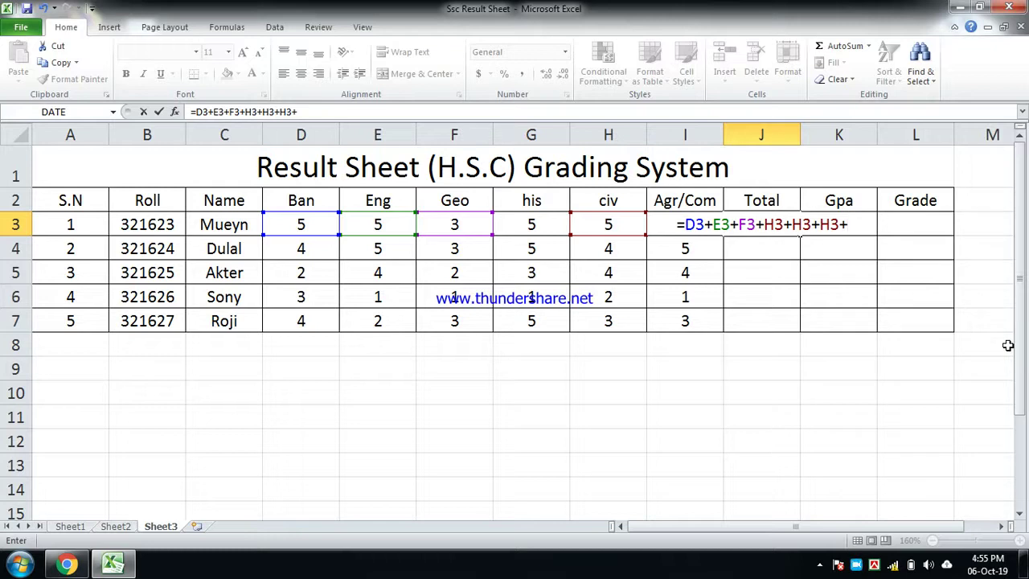
# Add an IF function to the Total formula that tests whether the Agr/Com mark is below 2, i3<2.
pyautogui.write('if')
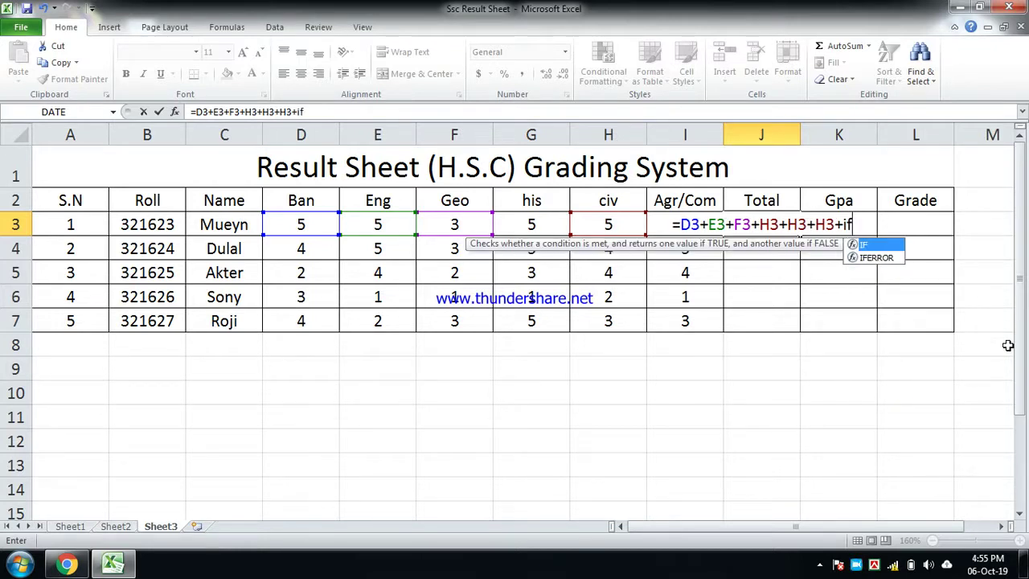
pyautogui.write('(')
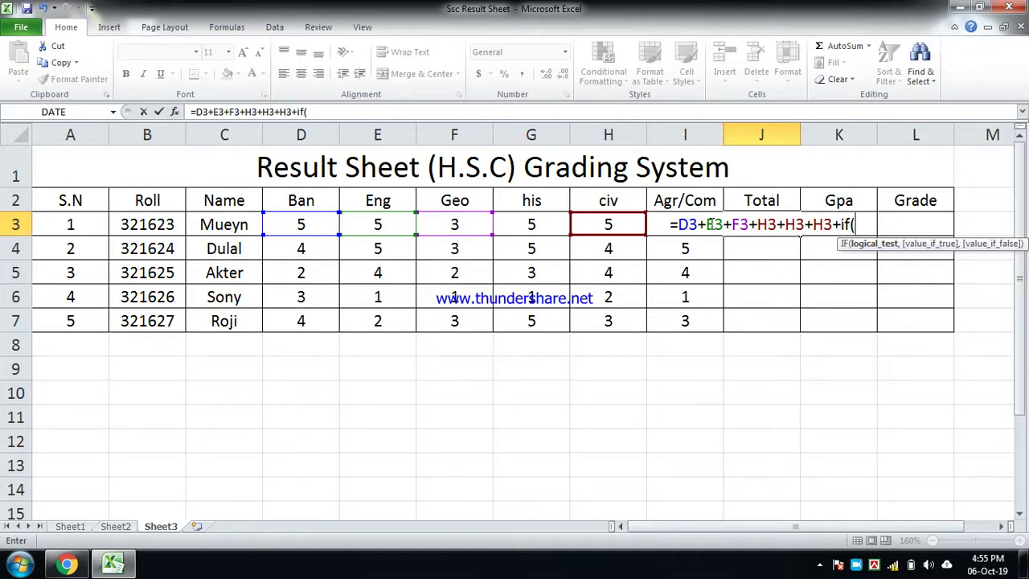
pyautogui.write('i3')
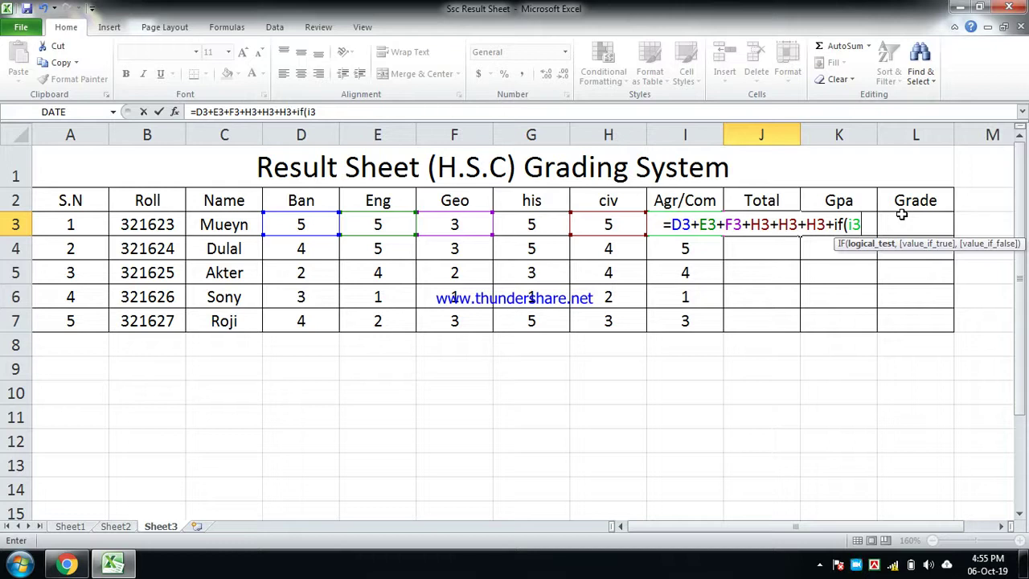
pyautogui.write('>')
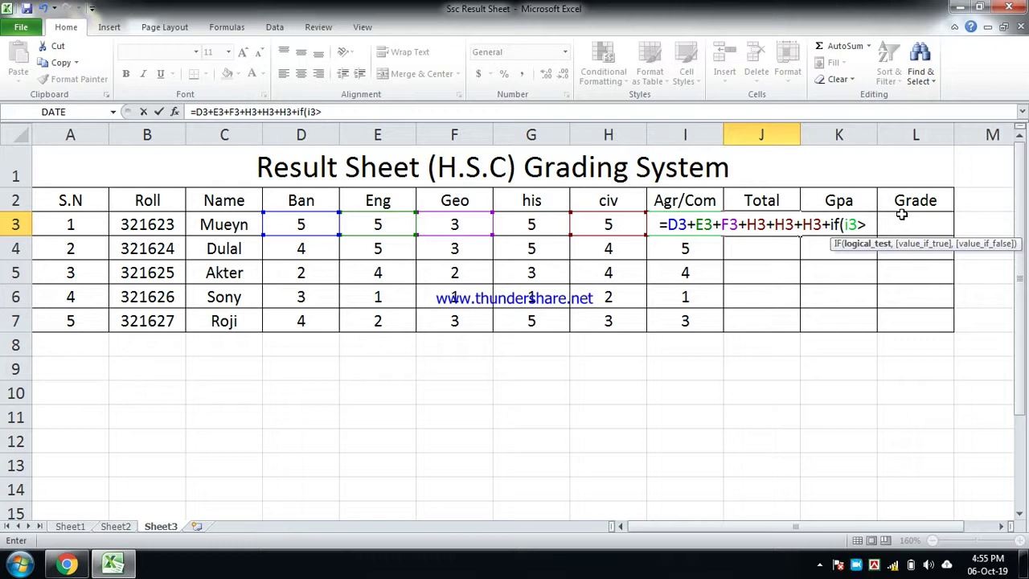
pyautogui.press('BackSpace')
pyautogui.write('<')
pyautogui.click(870, 228)
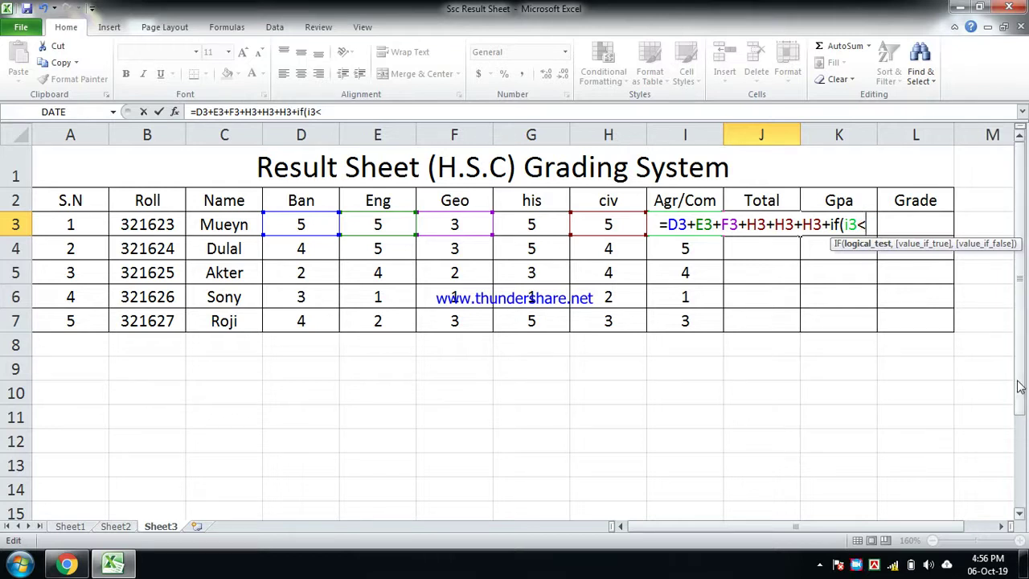
pyautogui.write('2')
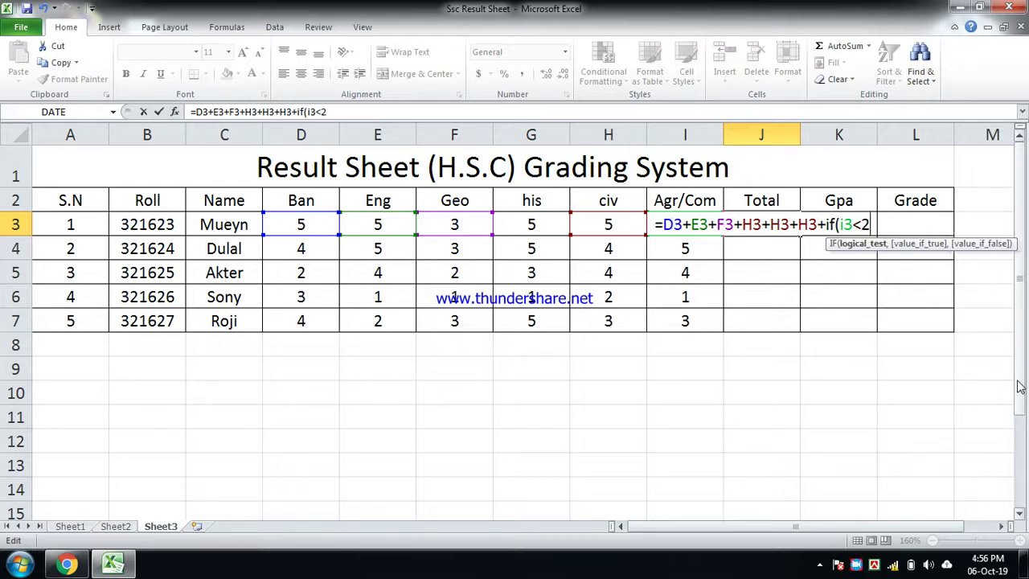
# Complete the IF in J3 with i3>2 as the true value and i3-2 as the false value, and fill the Total formula down to J8.
pyautogui.write(',')
pyautogui.press('BackSpace')
pyautogui.write(',i')
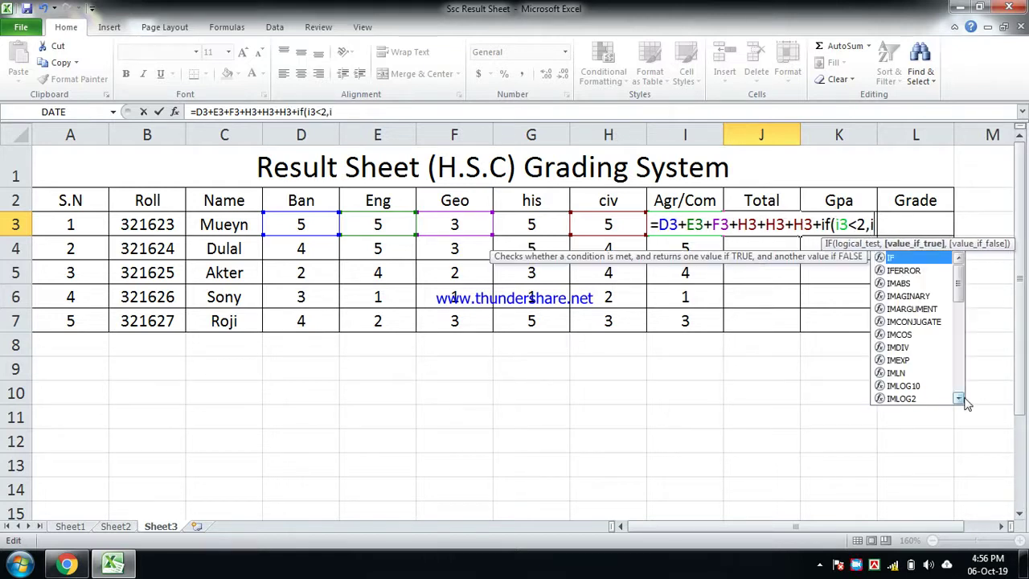
pyautogui.write('d')
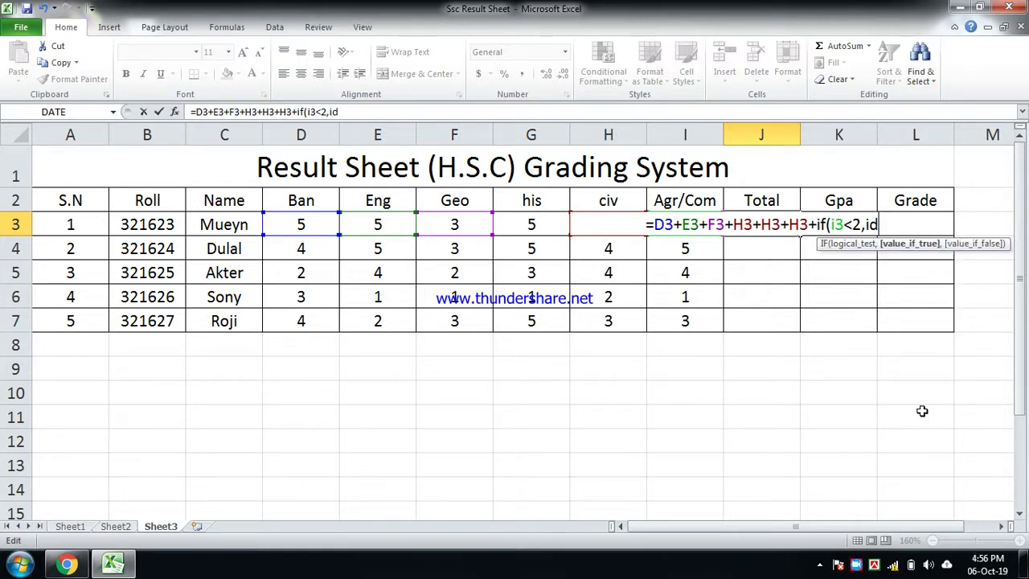
pyautogui.press('BackSpace')
pyautogui.write('3>')
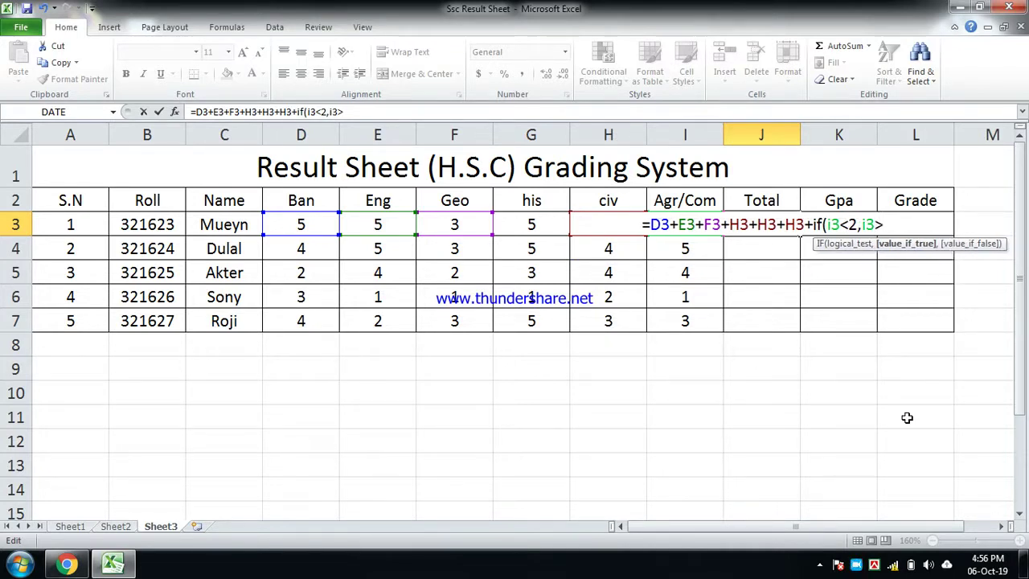
pyautogui.write('2,')
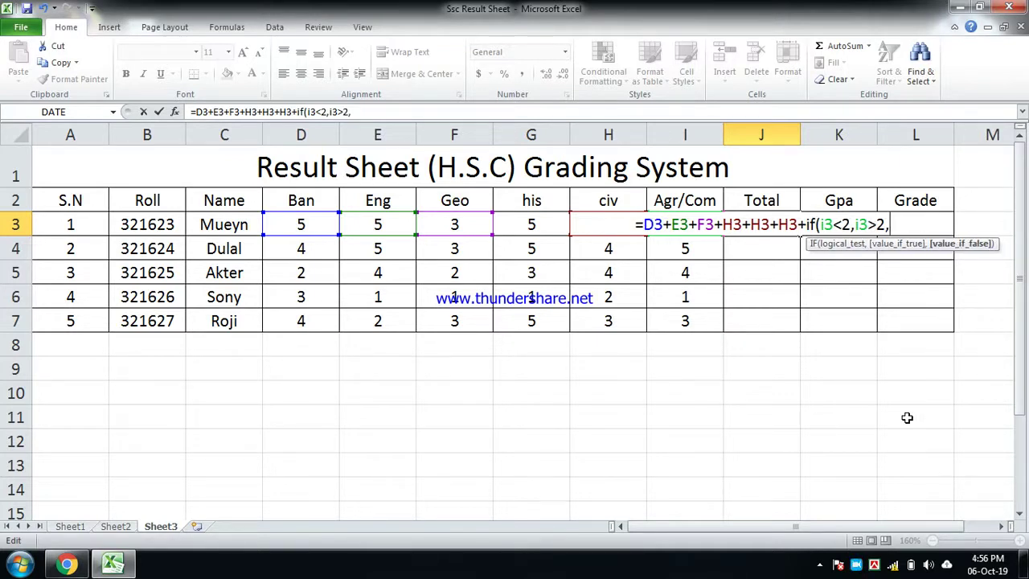
pyautogui.write('i3')
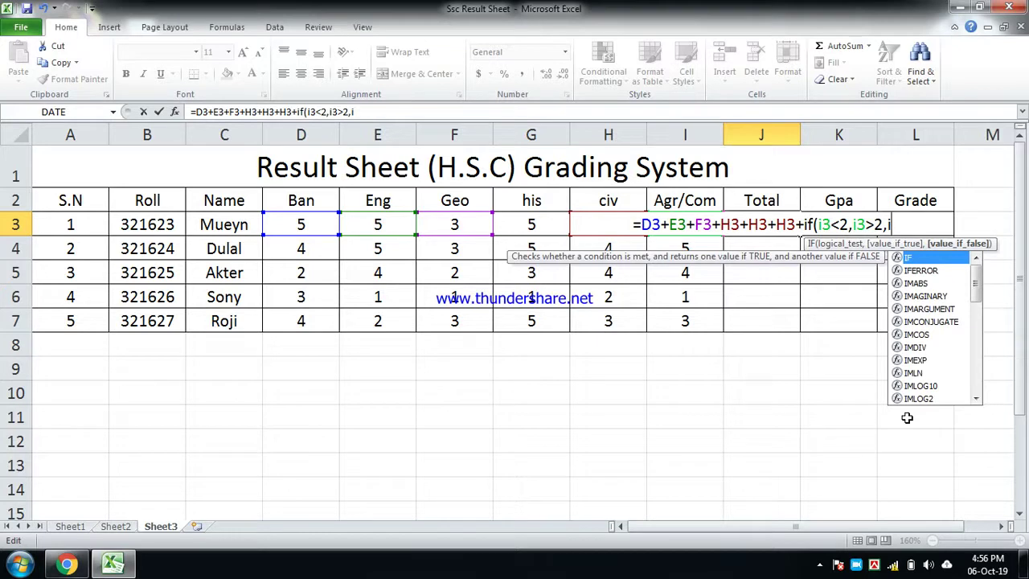
pyautogui.write('-2')
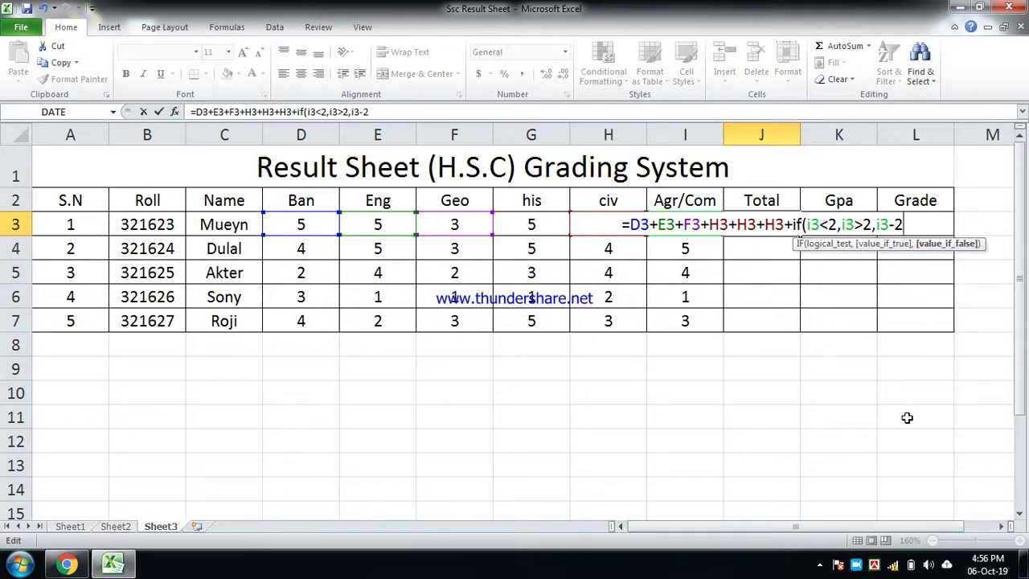
pyautogui.write(')')
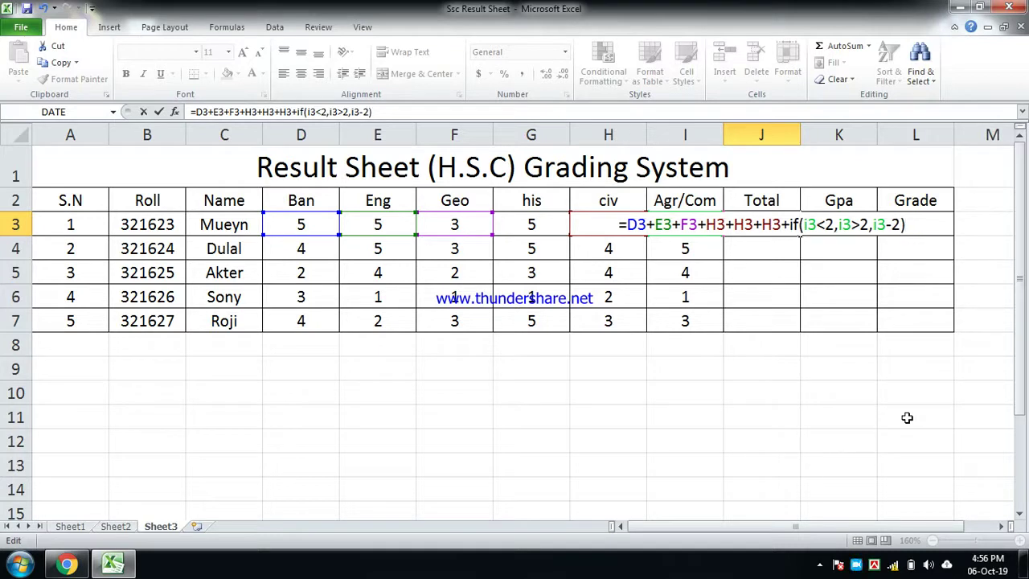
pyautogui.press('Return')
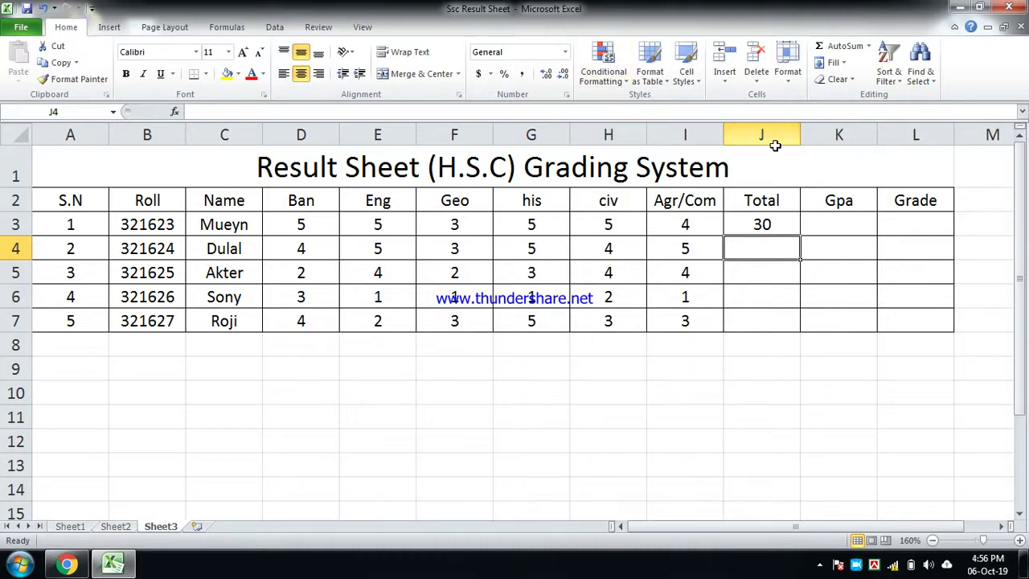
pyautogui.click(770, 225)
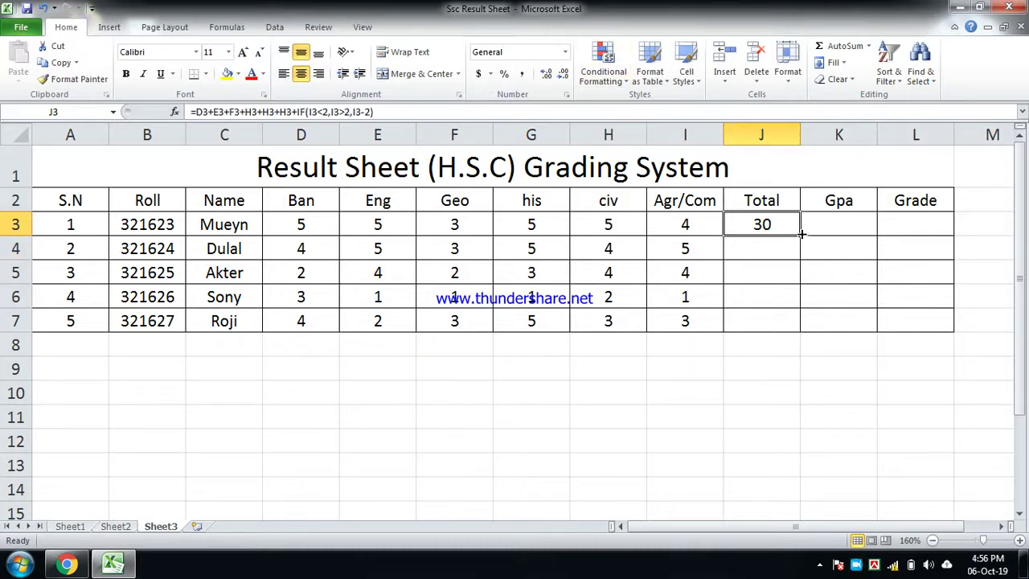
pyautogui.moveTo(802, 233); pyautogui.dragTo(800, 358)
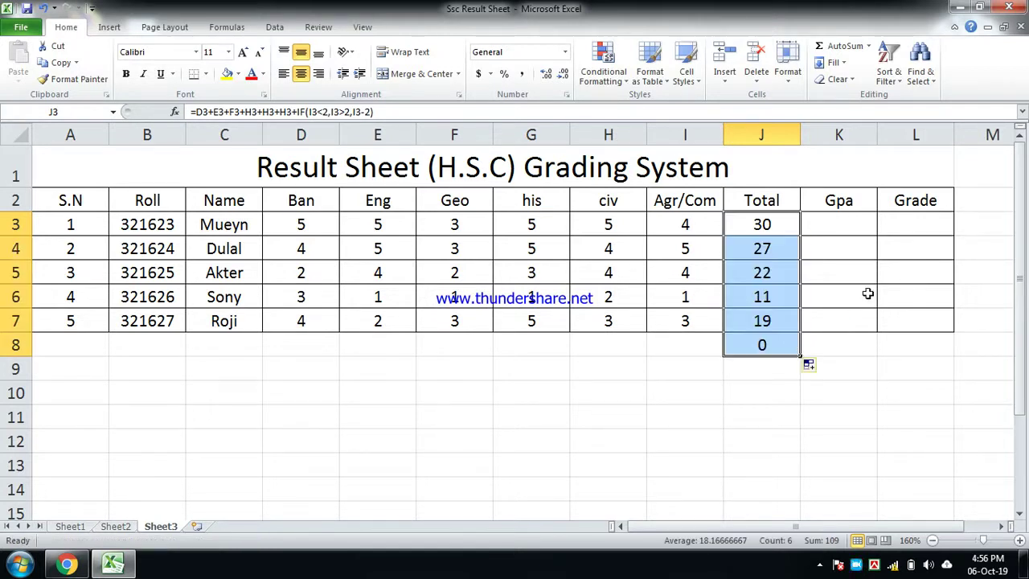
# Calculate the Gpa in K3 with the formula =J3/5 and fill it down to K7.
pyautogui.click(851, 228)
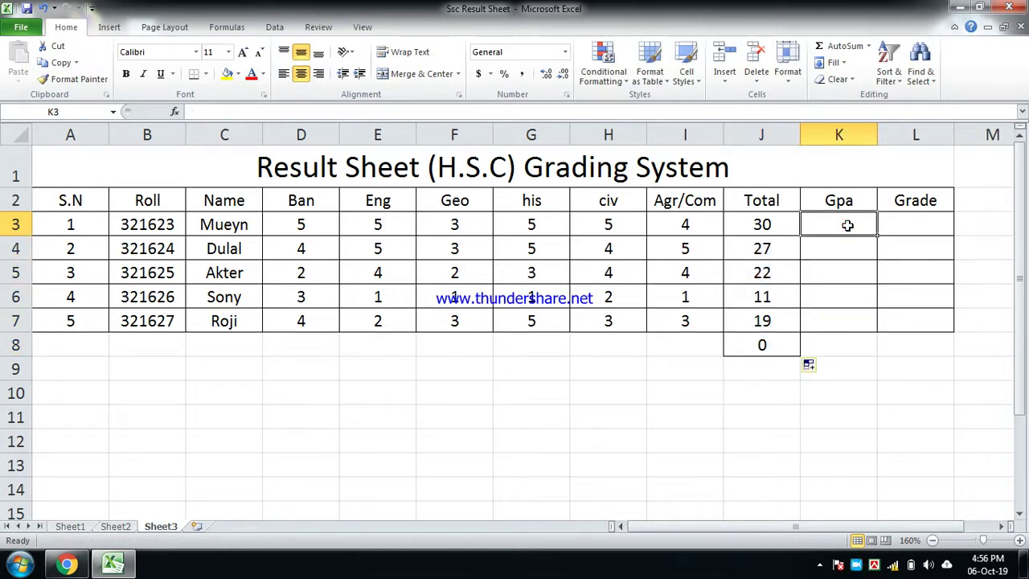
pyautogui.write('=')
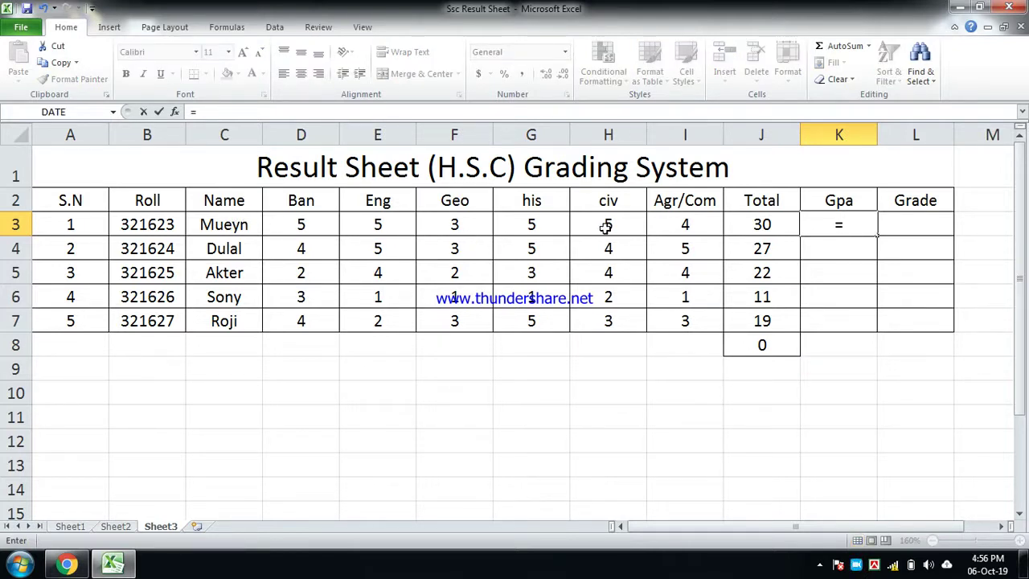
pyautogui.click(762, 224)
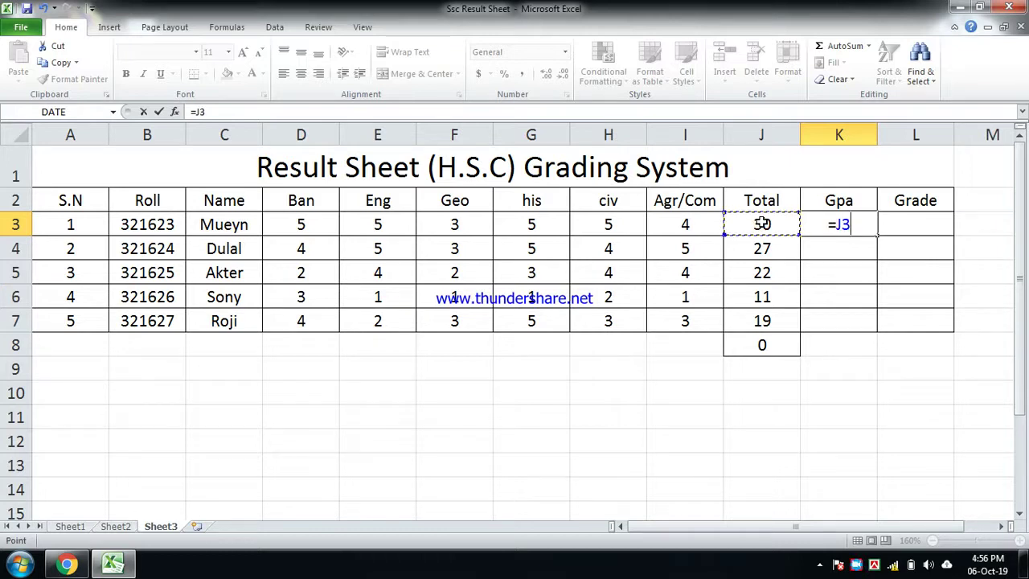
pyautogui.write('/5')
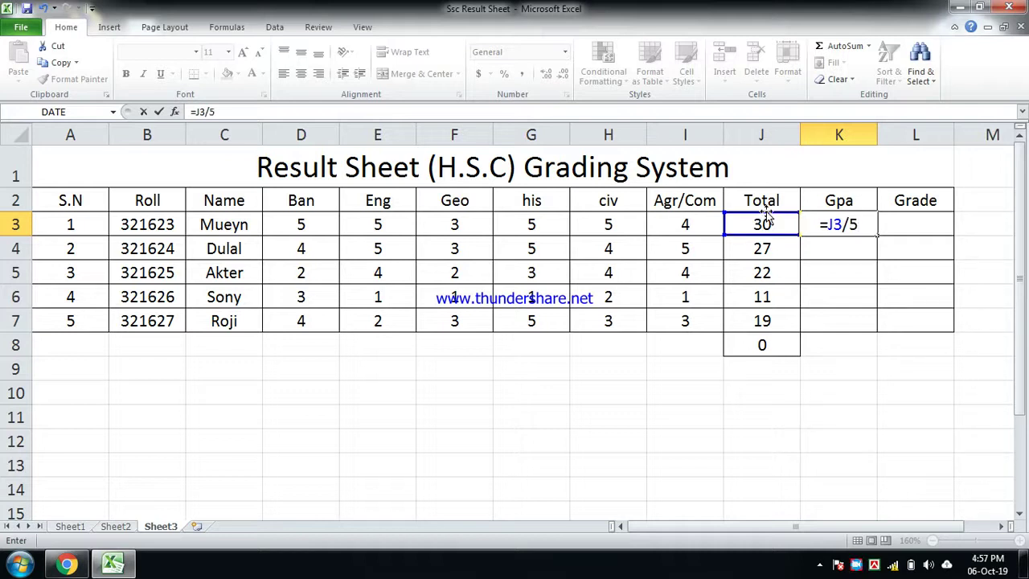
pyautogui.press('Return')
pyautogui.click(862, 228)
pyautogui.moveTo(875, 236); pyautogui.dragTo(868, 331)
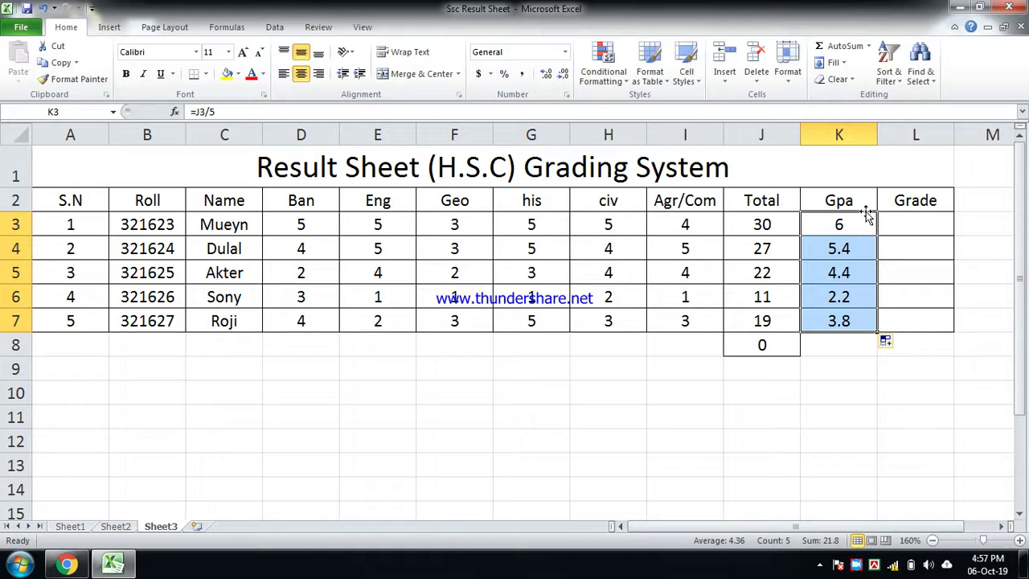
# Start the Grade formula in L3 with an IF function whose logical test is an OR function, =if(or(.
pyautogui.click(931, 223)
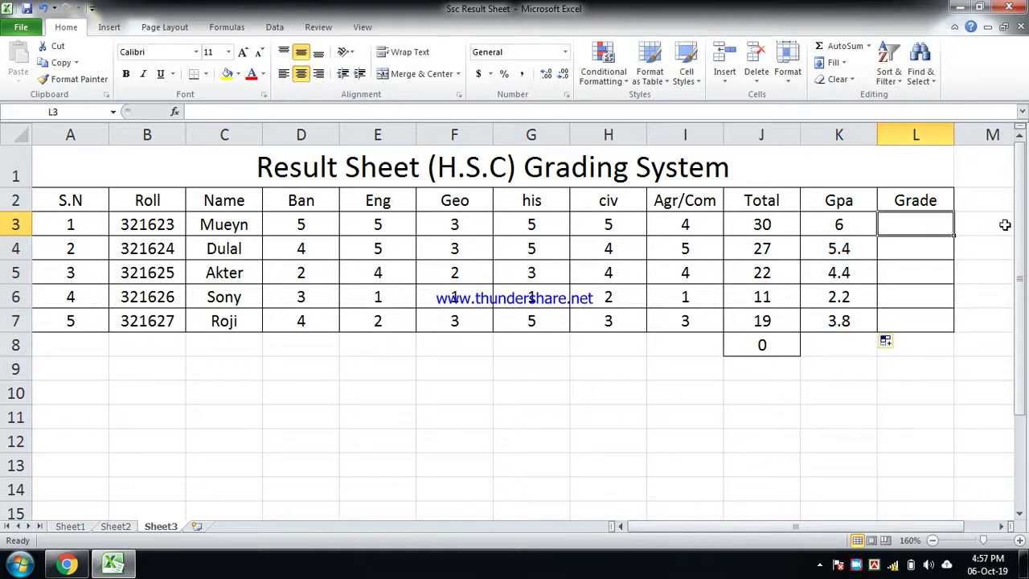
pyautogui.write('=')
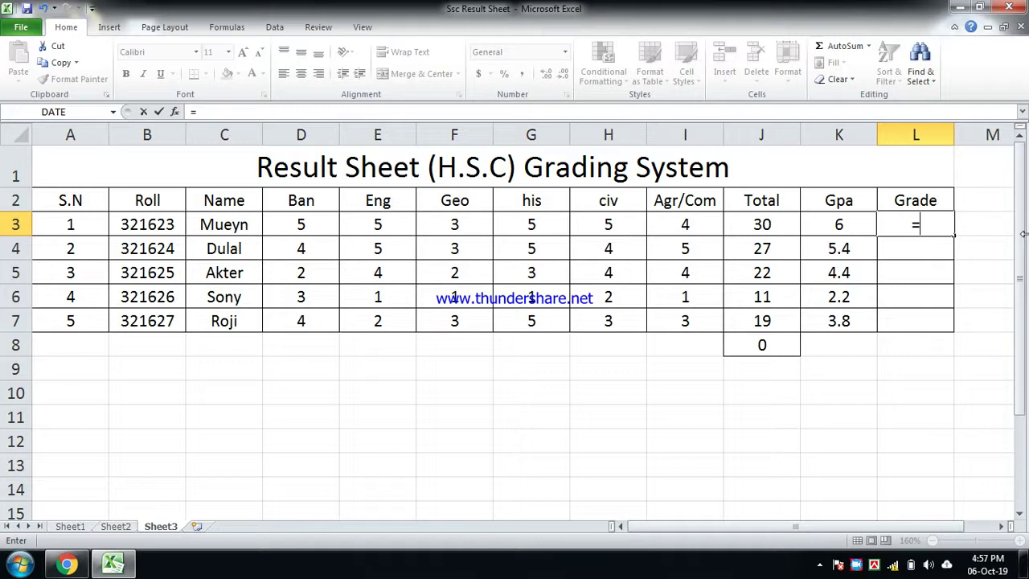
pyautogui.write('i')
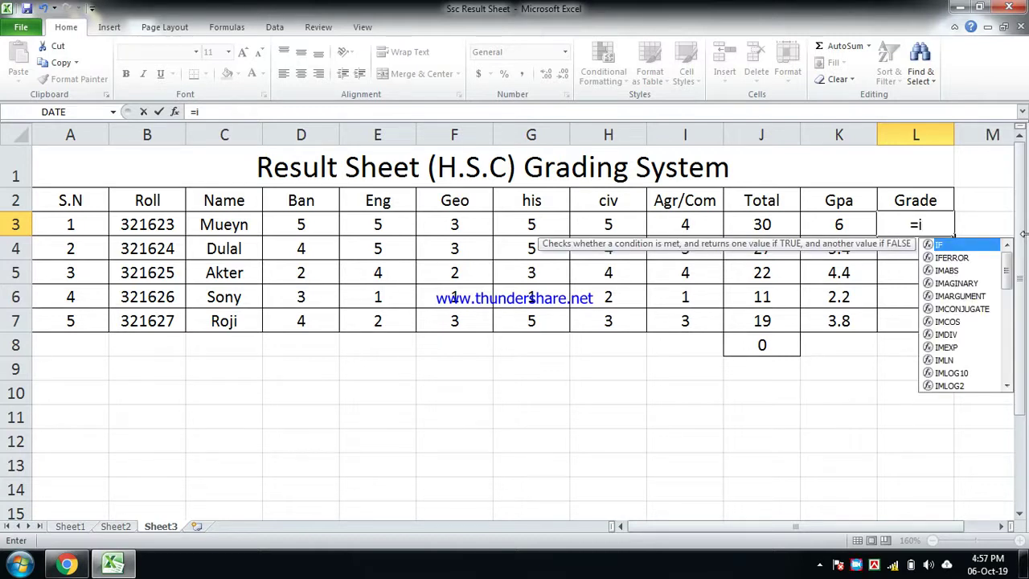
pyautogui.write('f')
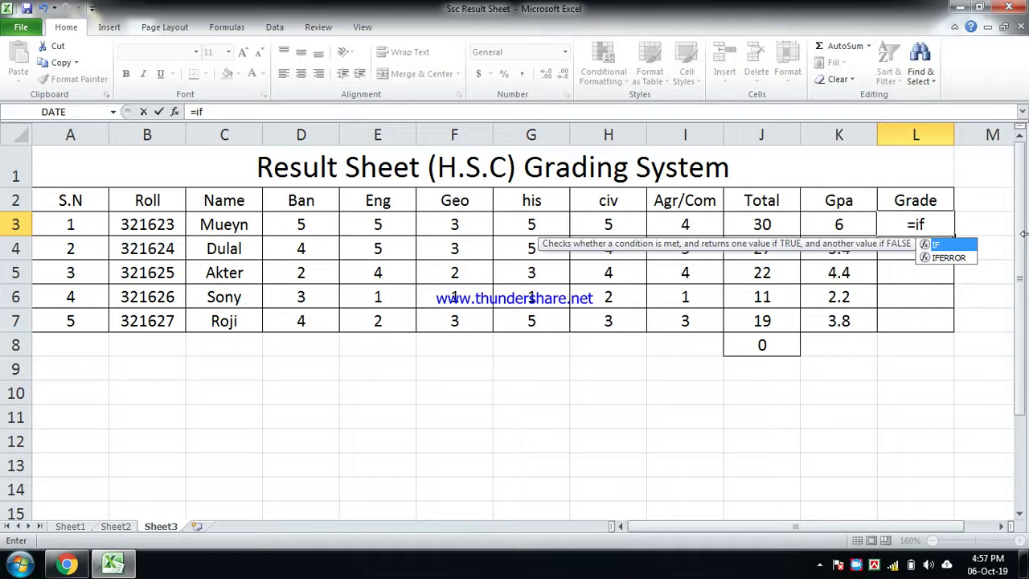
pyautogui.write('(or')
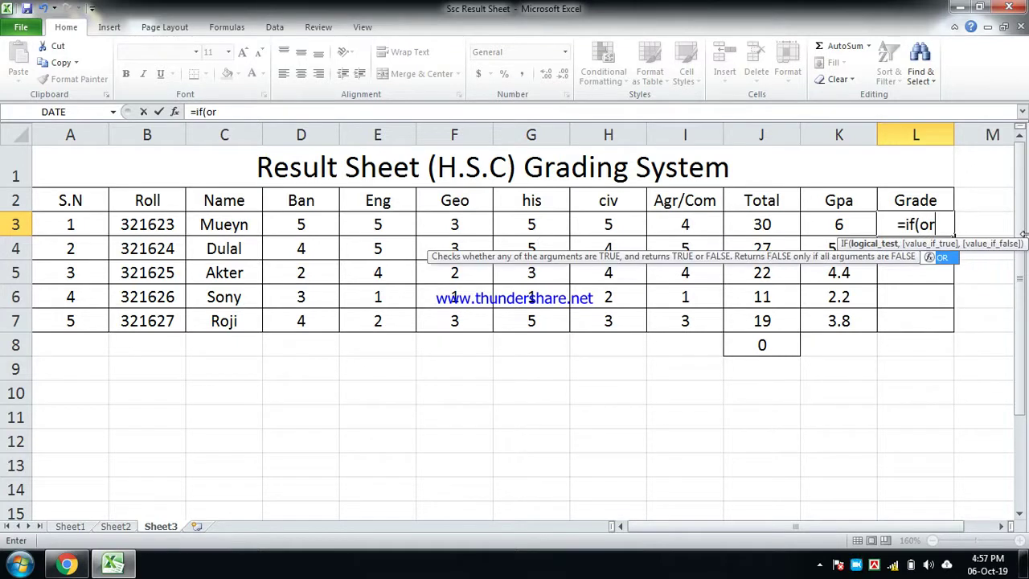
pyautogui.write('(')
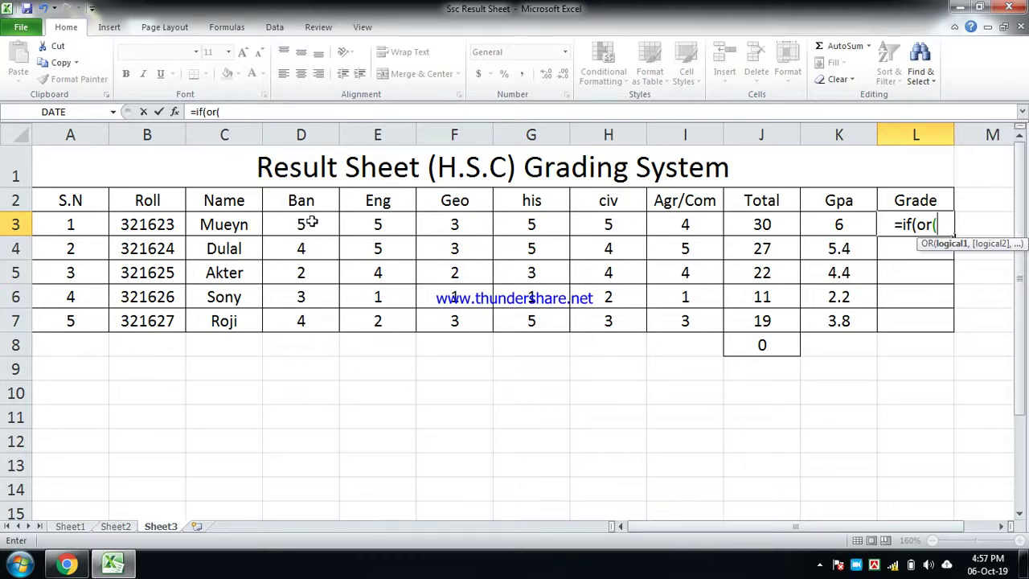
# Add the OR conditions that test whether the Ban and Eng marks are below 1, d3<1,e3<1,.
pyautogui.write('d')
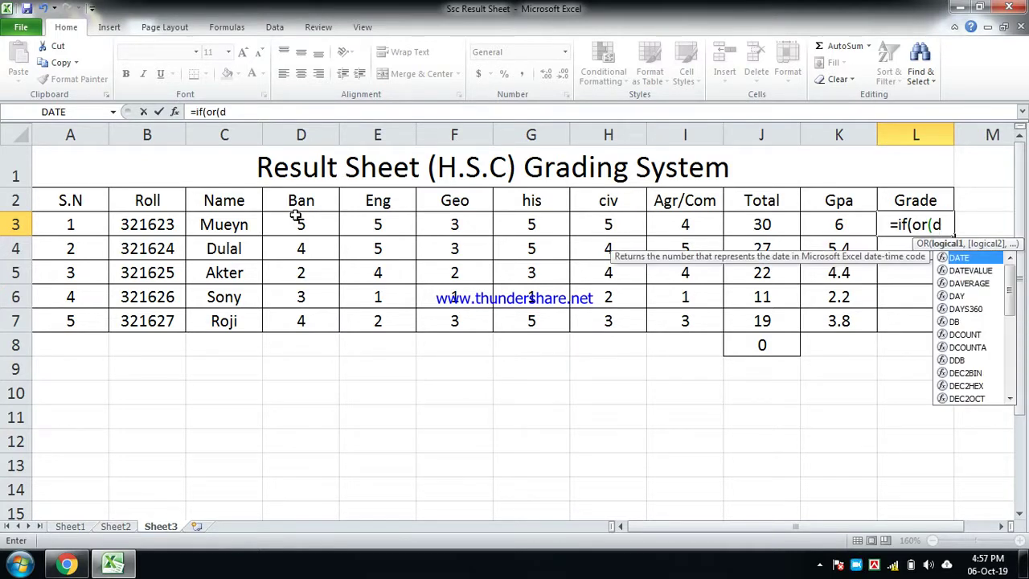
pyautogui.write('3')
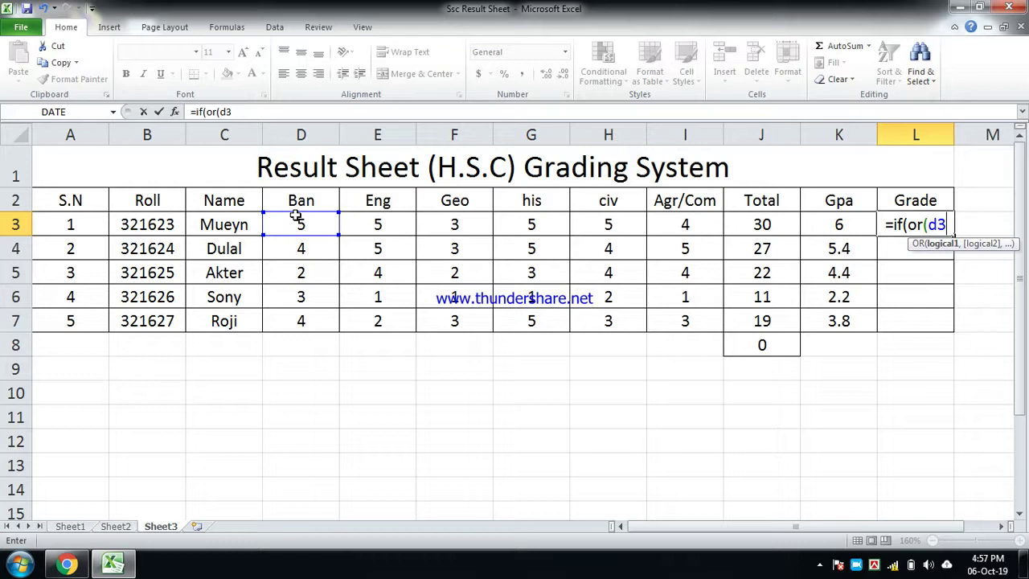
pyautogui.write('<1')
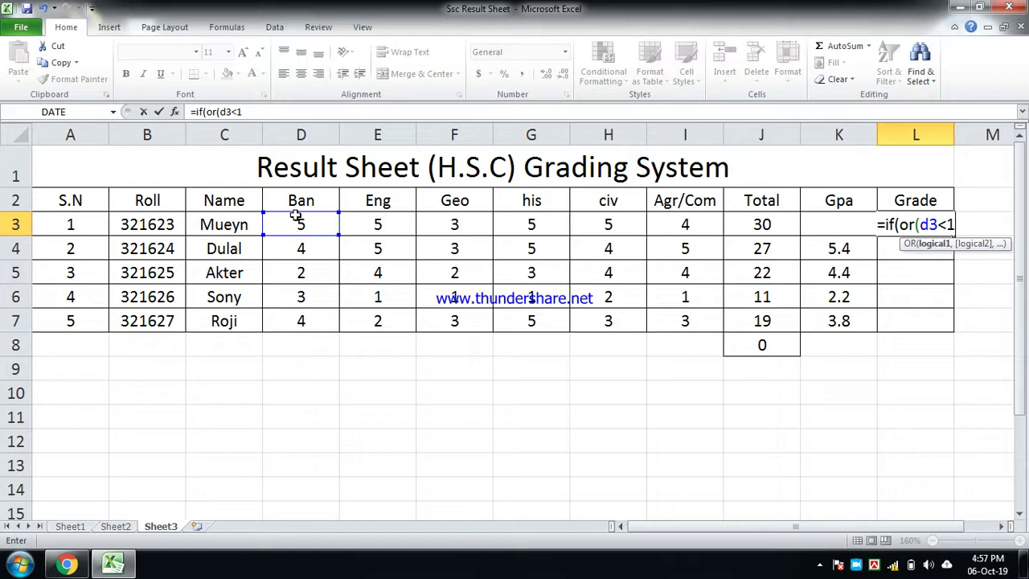
pyautogui.write(',')
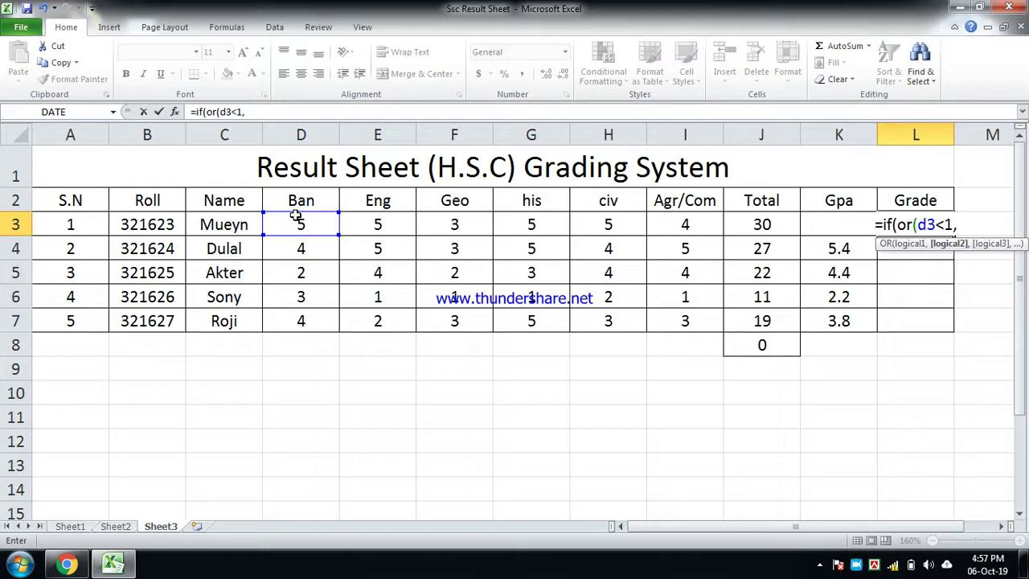
pyautogui.write('e3')
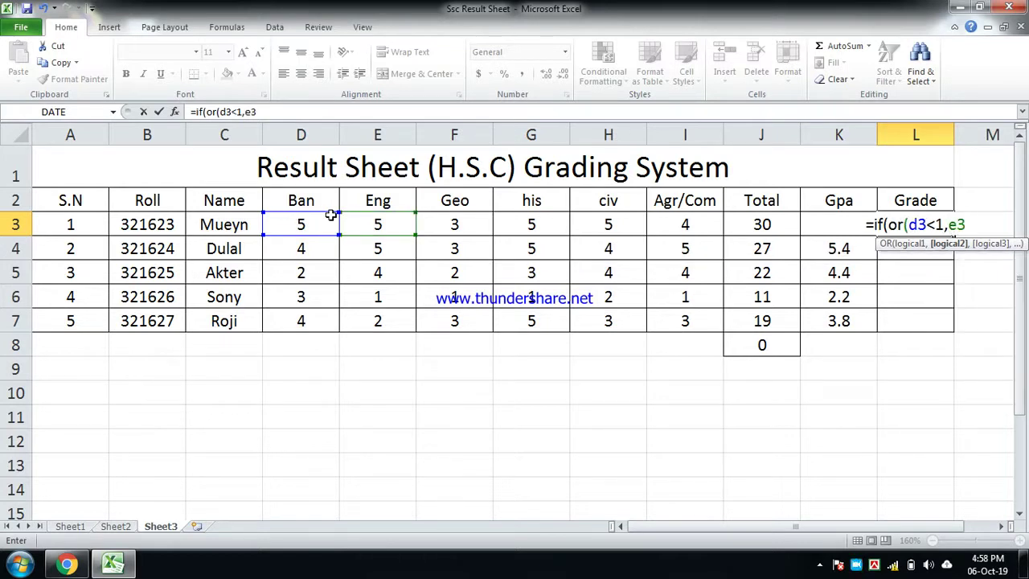
pyautogui.write('<1')
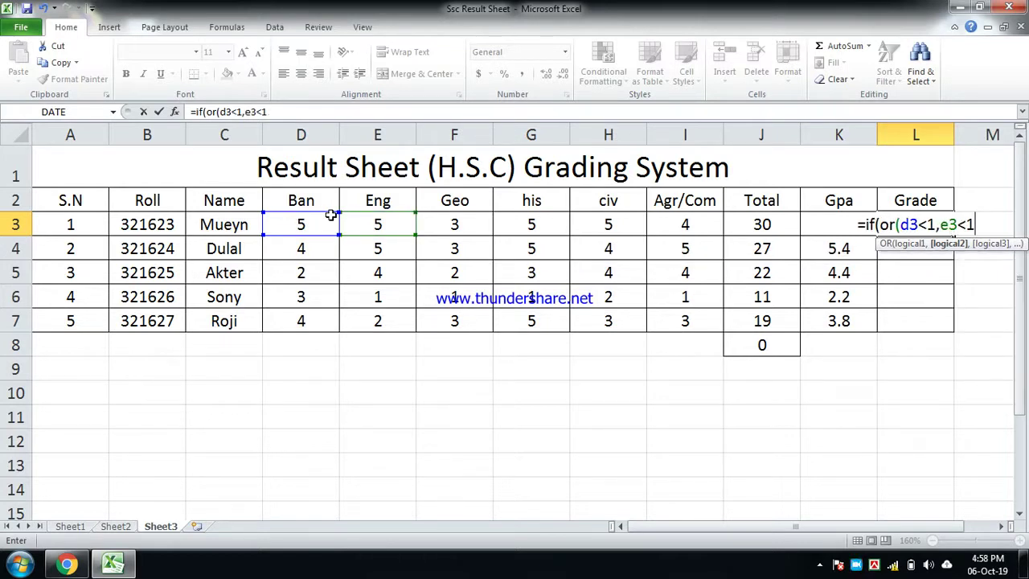
pyautogui.write(',')
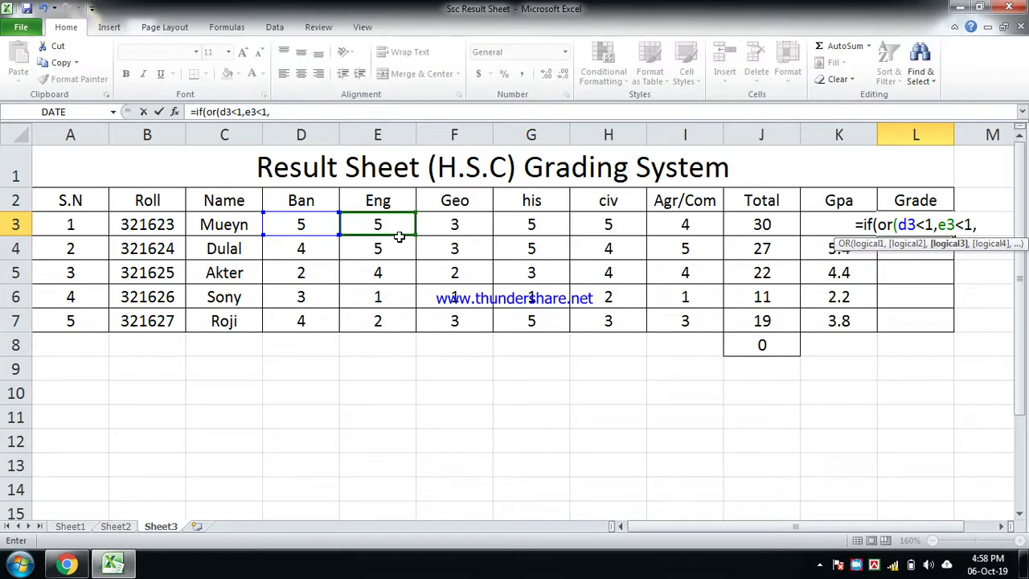
pyautogui.click(1023, 563)
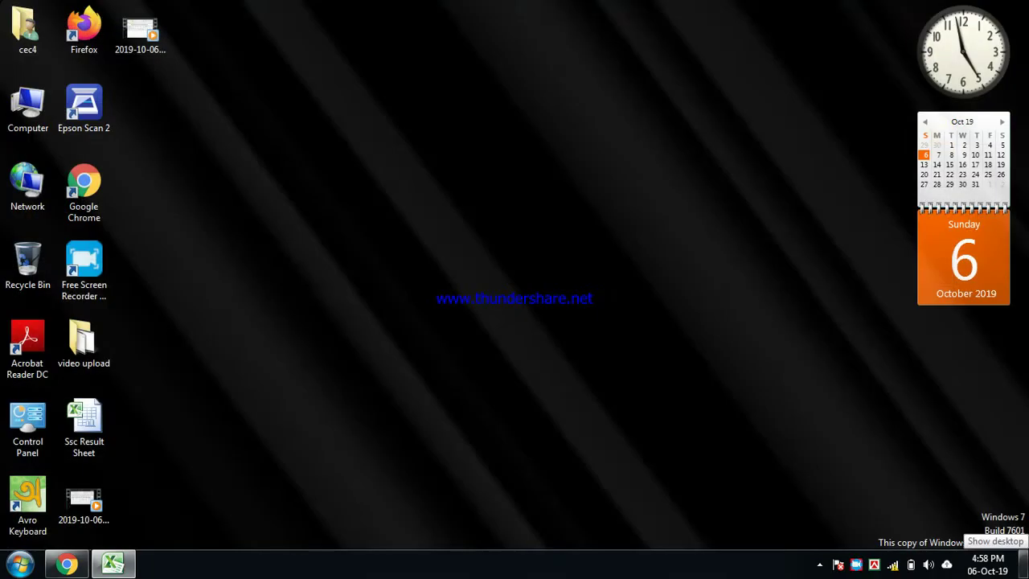
pyautogui.click(1022, 563)
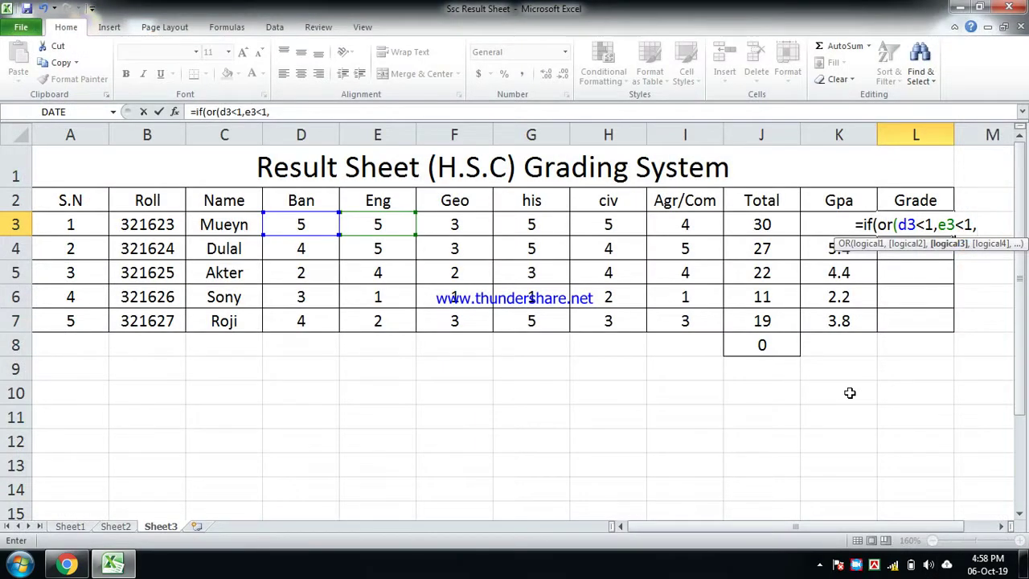
# Add the OR conditions for the Geo, his and civ marks, f3<1,g3<1,h3<1, and close the OR function.
pyautogui.write('f3')
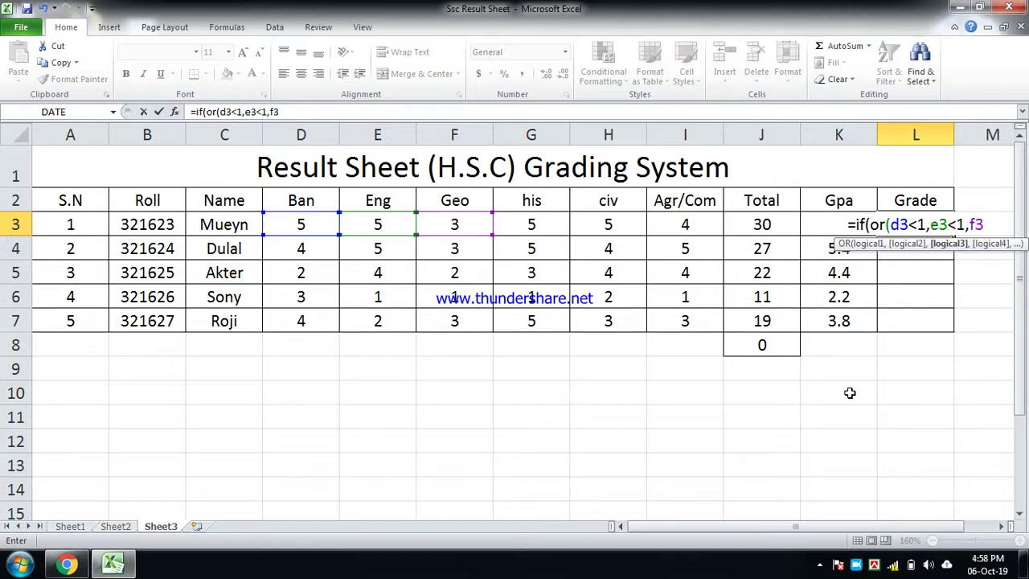
pyautogui.write('<1,')
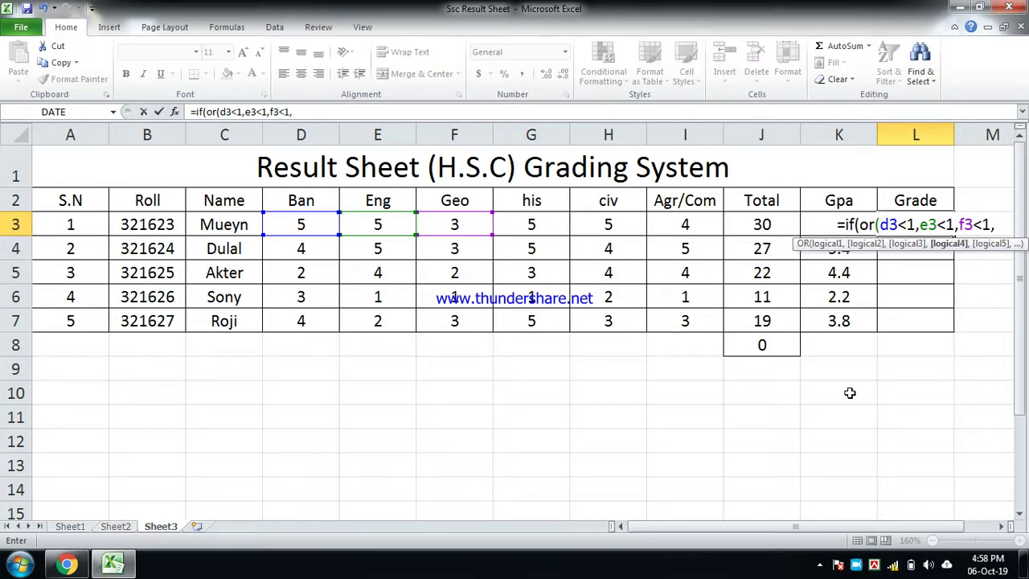
pyautogui.write('g3')
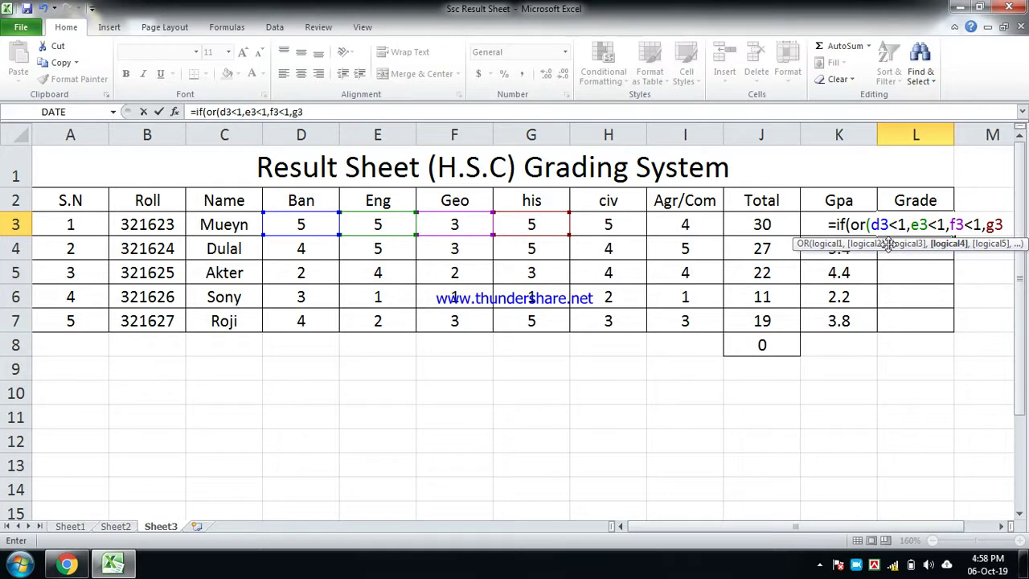
pyautogui.write('<1')
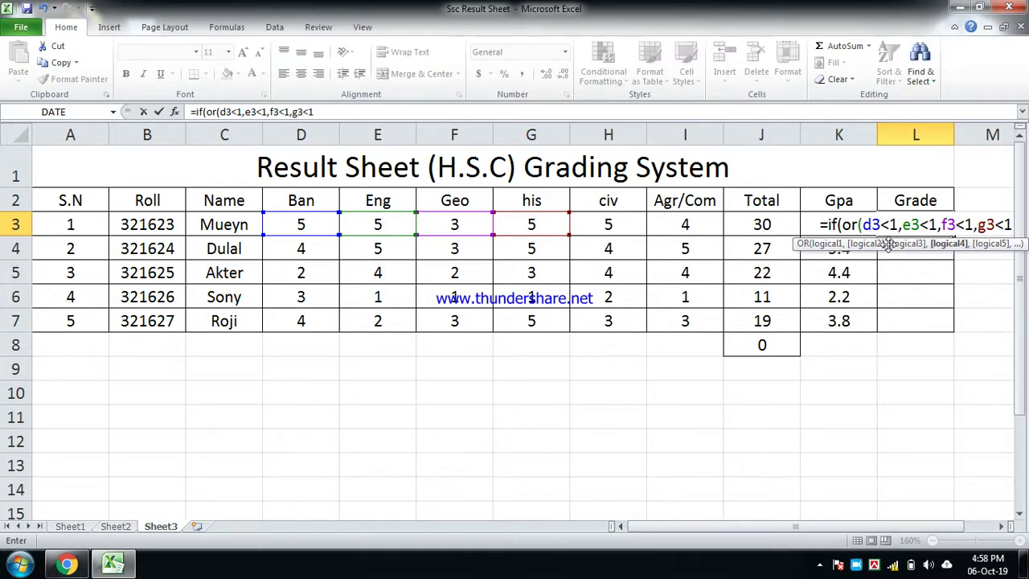
pyautogui.write(',h')
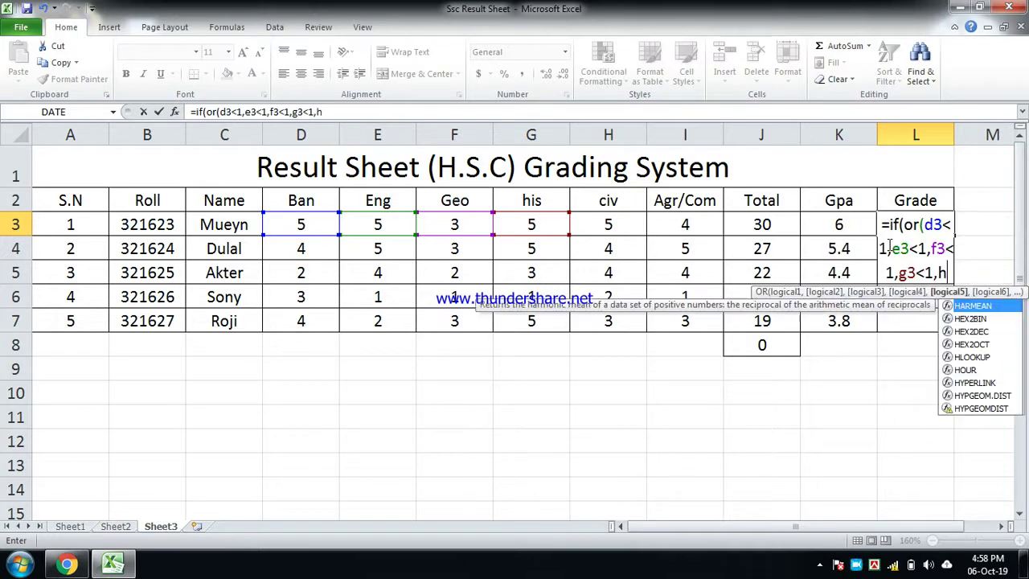
pyautogui.write('3<1')
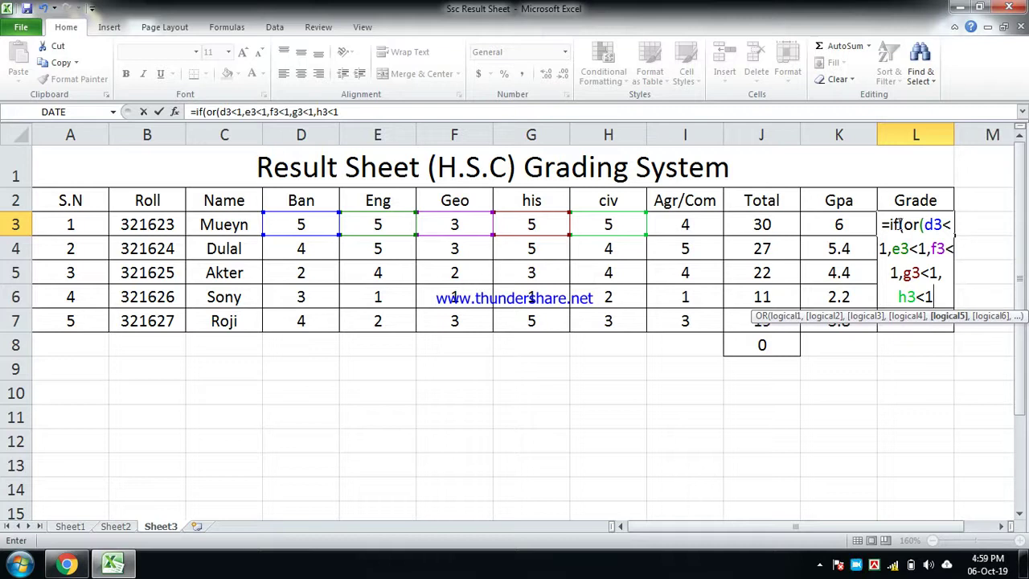
pyautogui.write(')')
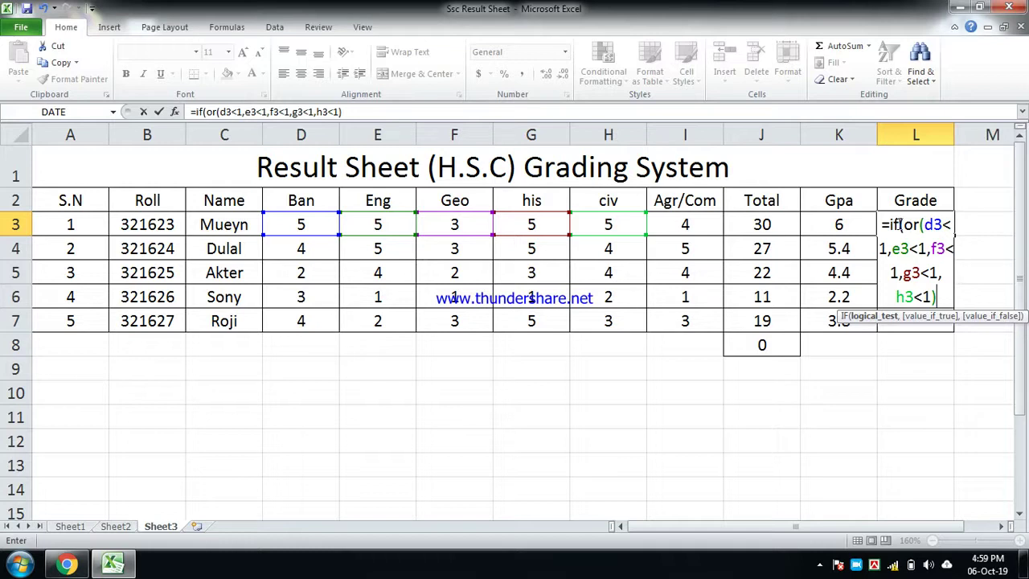
# Enter "F" as the true value in the Grade formula and open a nested IF function as its false value.
pyautogui.write(',')
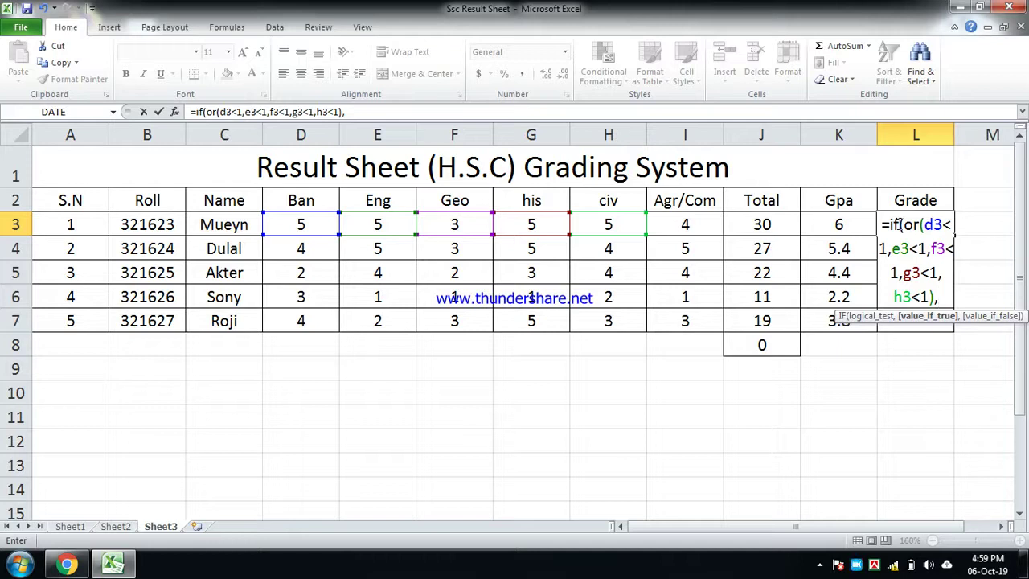
pyautogui.write('"F')
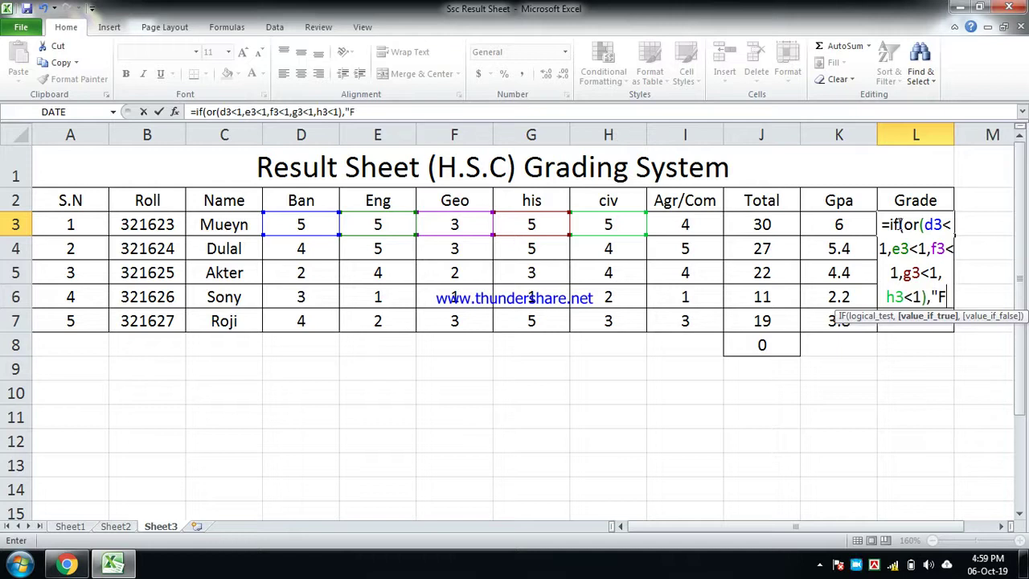
pyautogui.write('",')
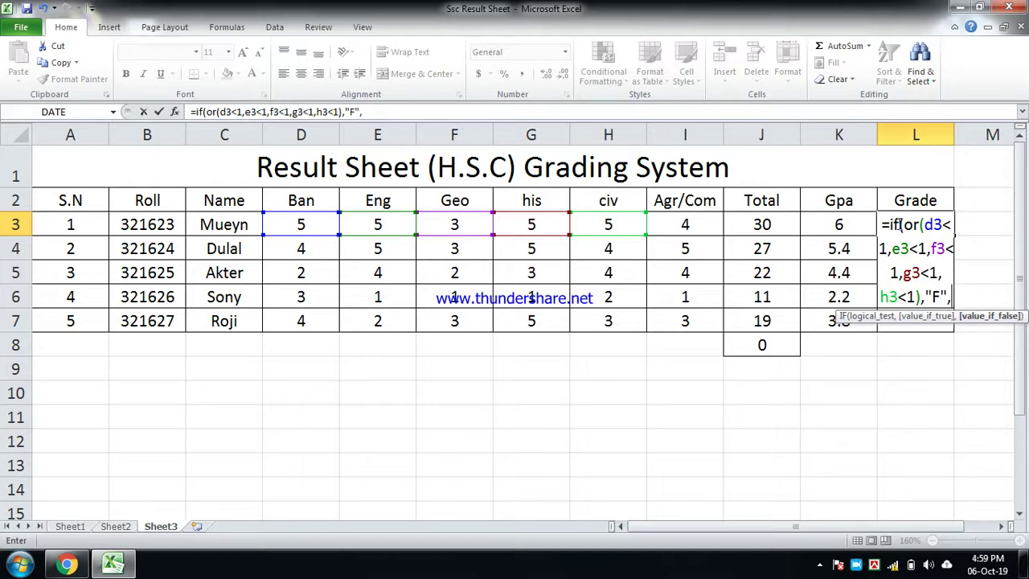
pyautogui.write('IF(')
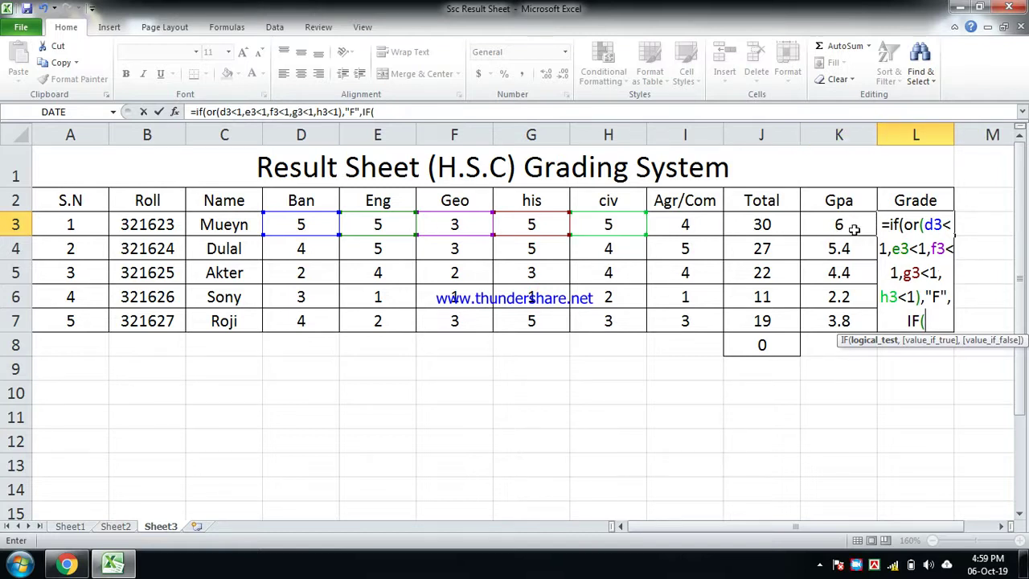
pyautogui.click(1026, 563)
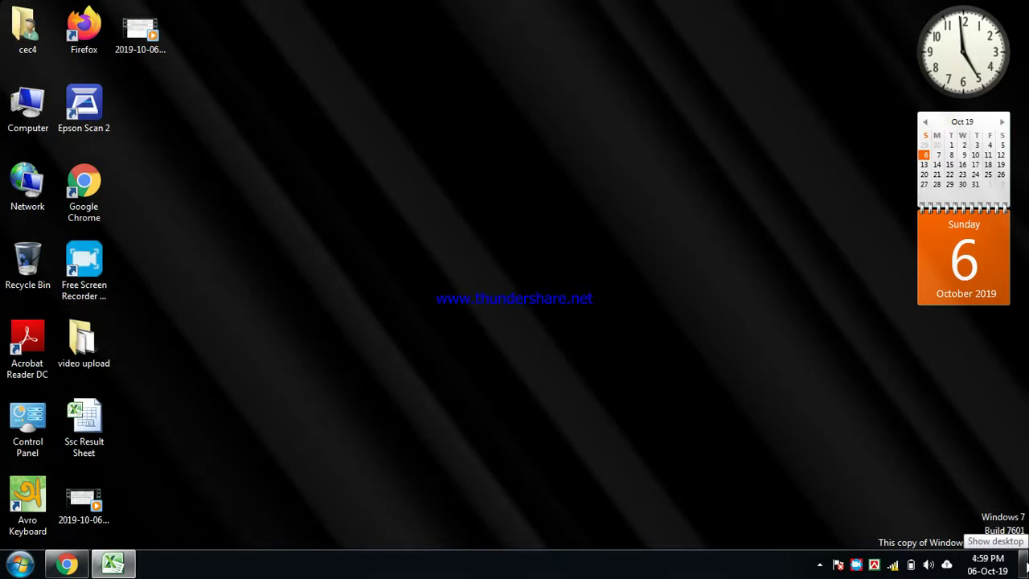
pyautogui.click(1025, 563)
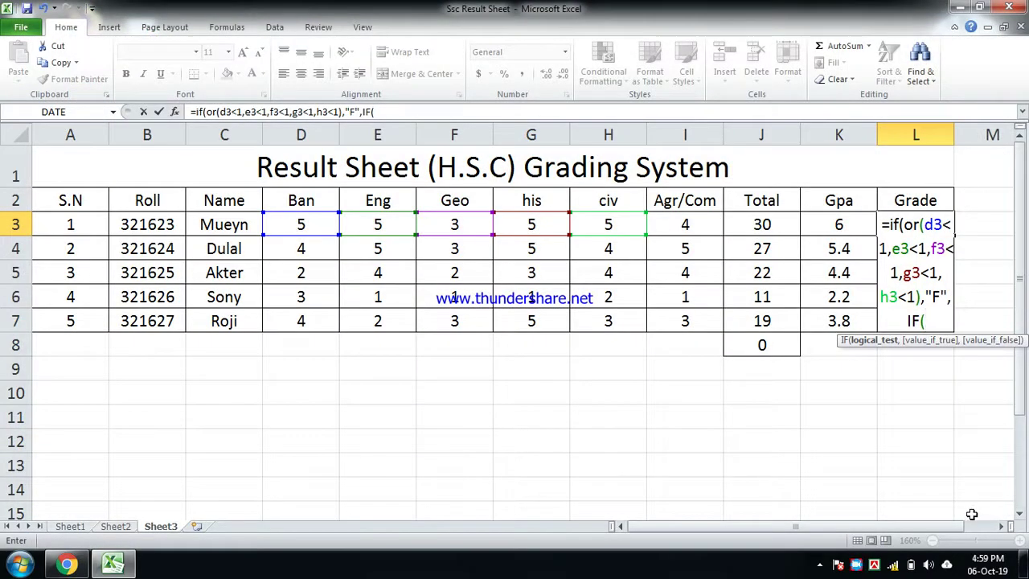
# Make the nested IF test whether the Gpa is at least 5, K3>=5, and return "A+" as the true value.
pyautogui.write('K3')
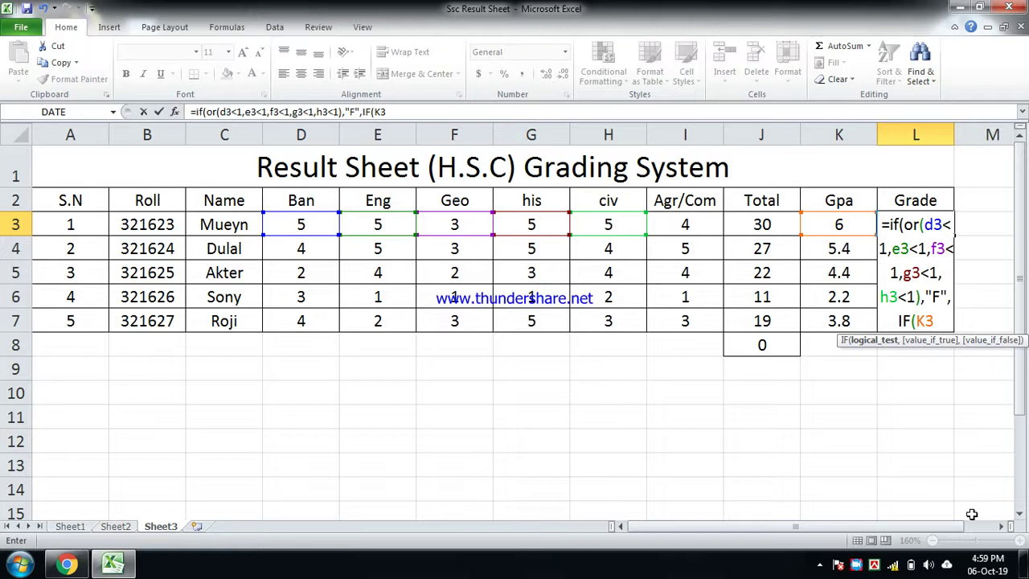
pyautogui.write('>=')
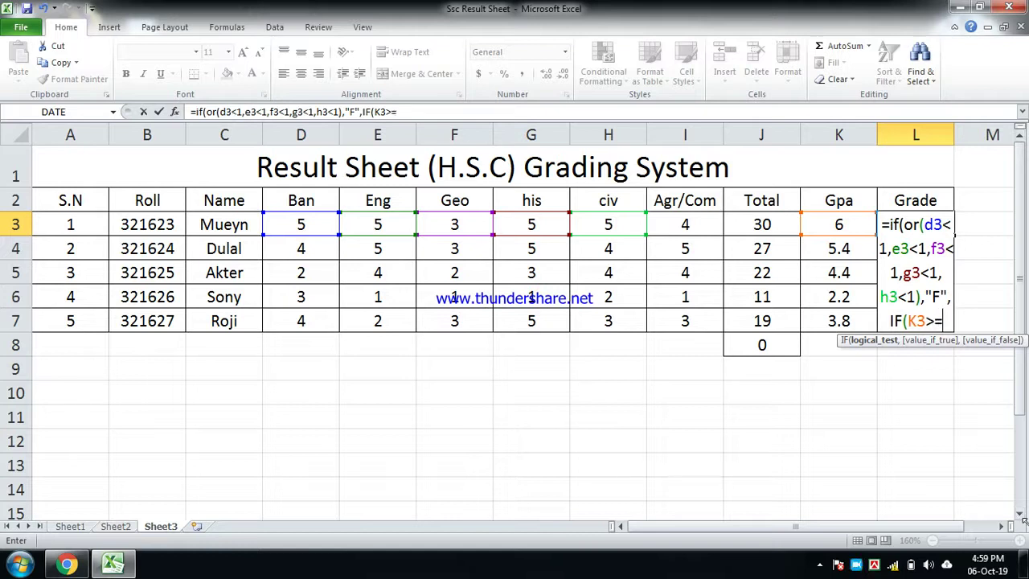
pyautogui.write('5')
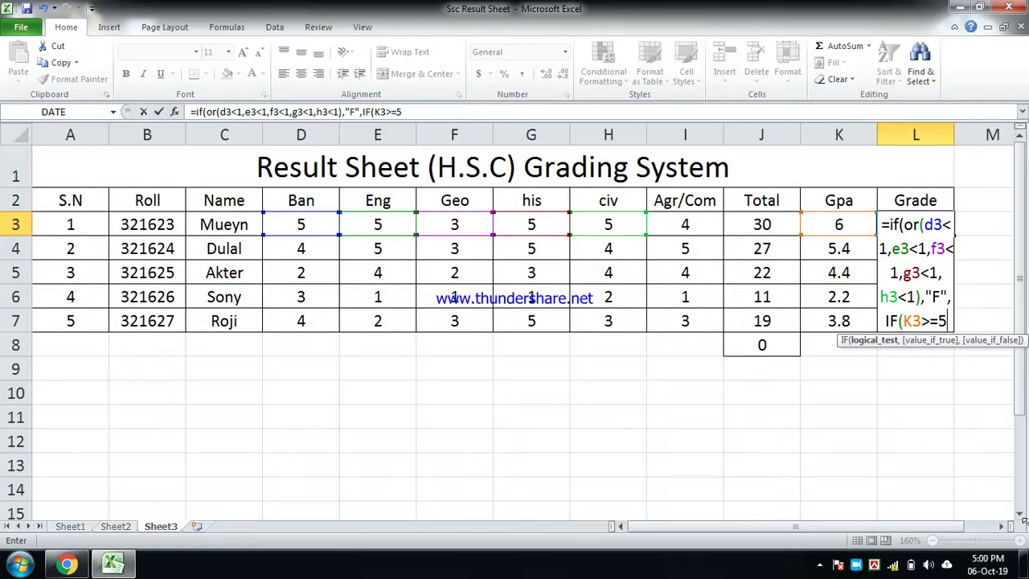
pyautogui.write(',')
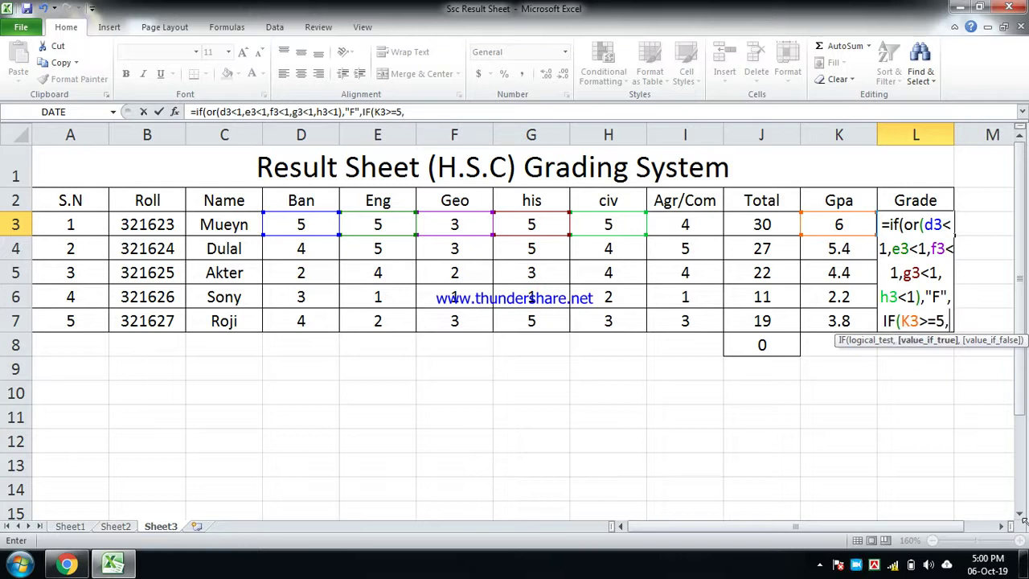
pyautogui.write('"')
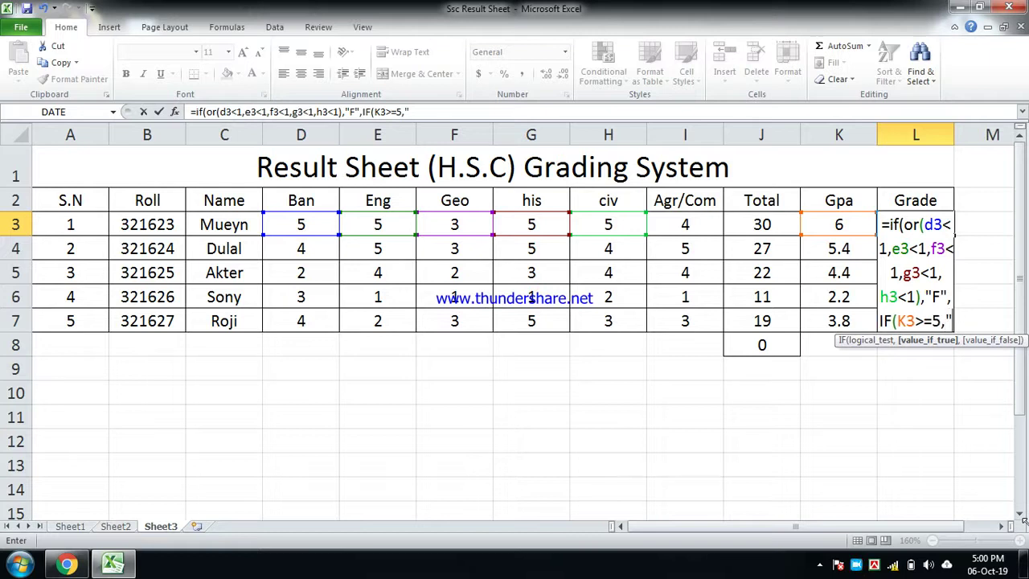
pyautogui.write('A')
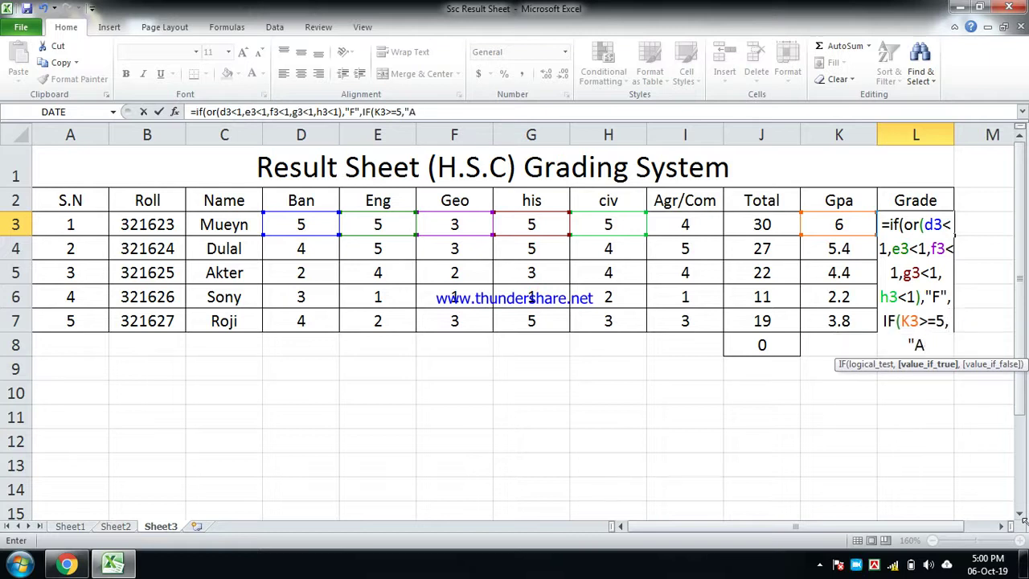
pyautogui.write('+"')
pyautogui.write(',')
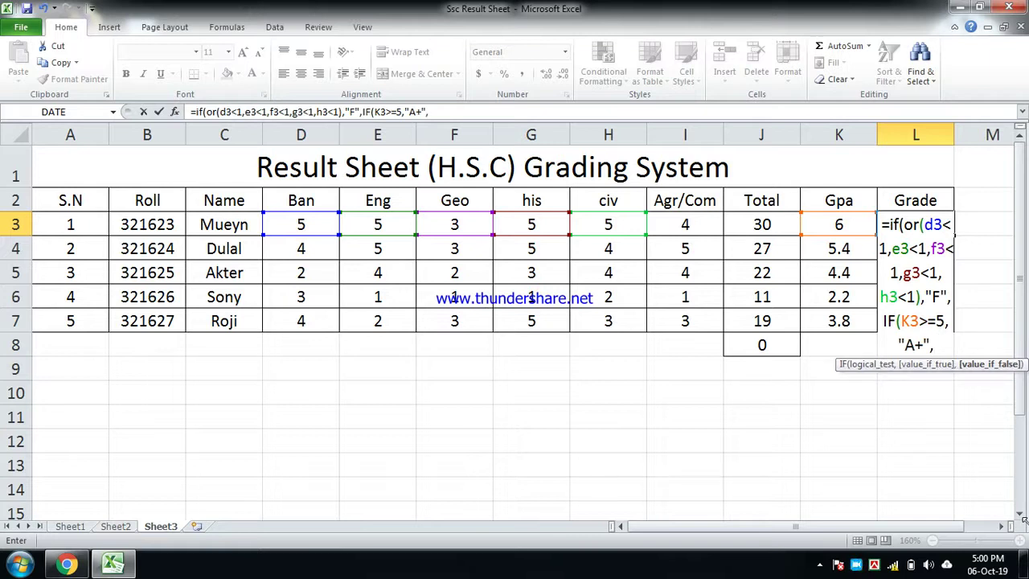
# Nest another IF in the Grade formula that tests K3>=4 and returns "A" as its true value.
pyautogui.write('IF')
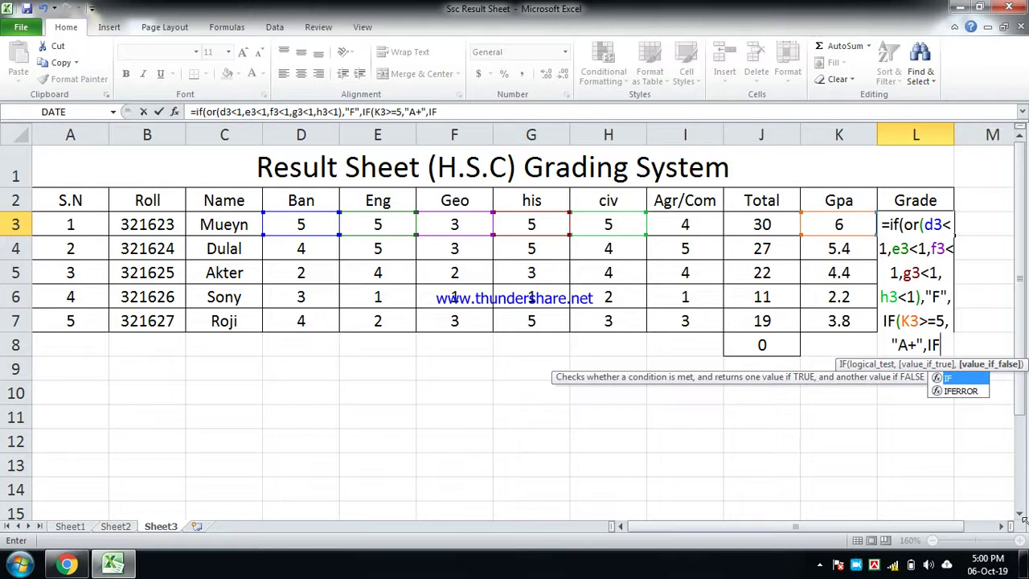
pyautogui.write('(')
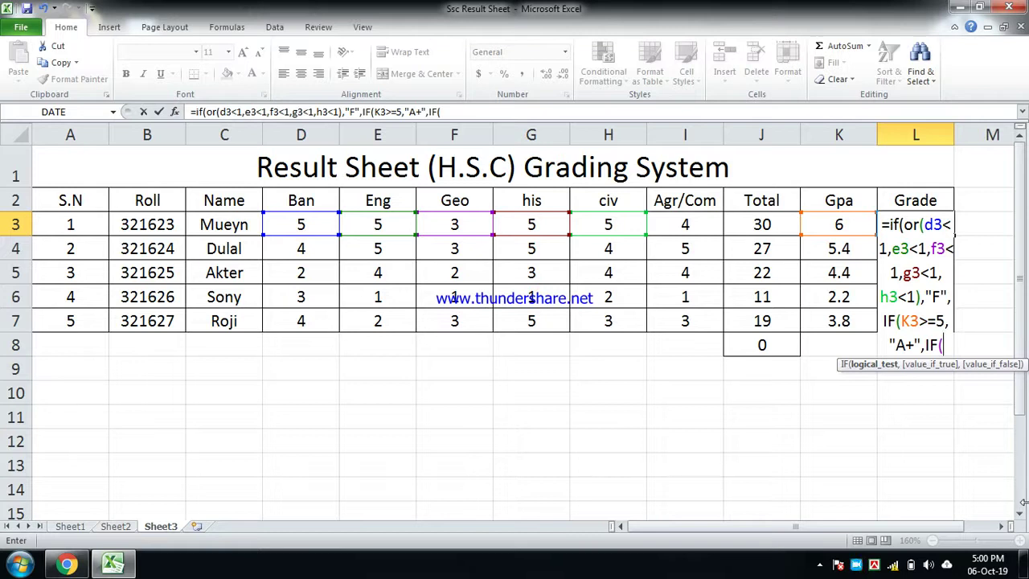
pyautogui.write('K3')
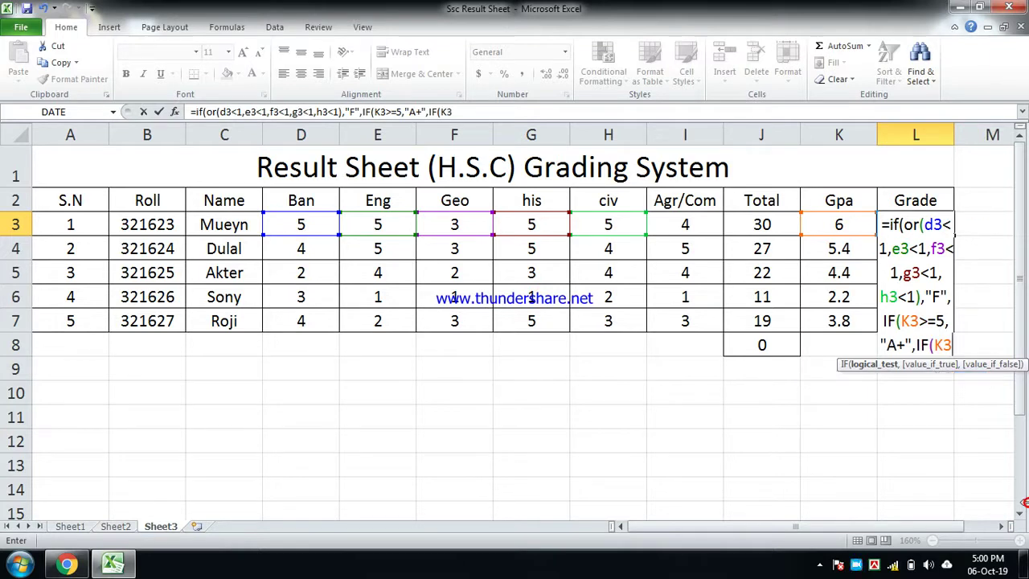
pyautogui.write('>')
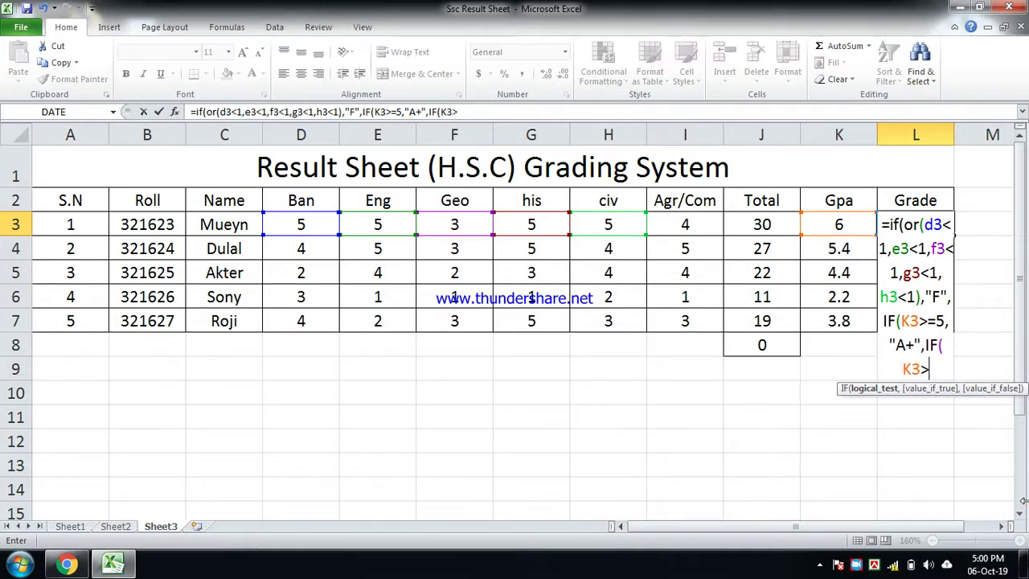
pyautogui.write('=4')
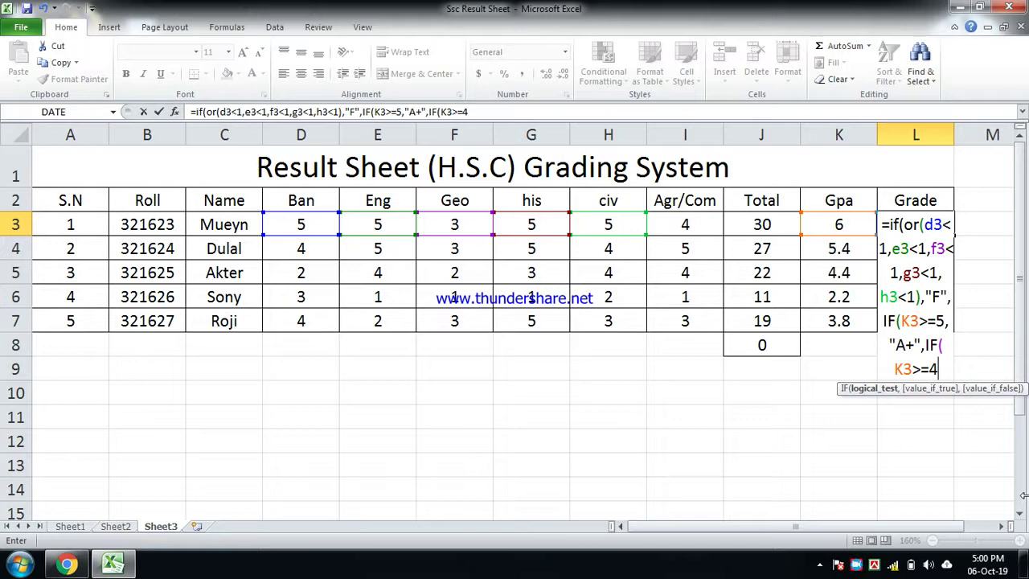
pyautogui.write(',')
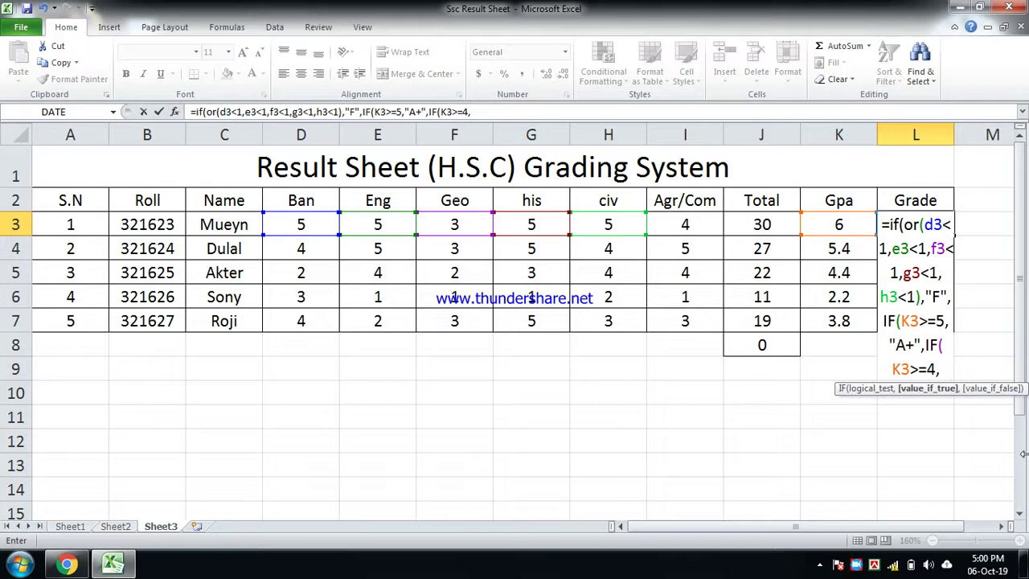
pyautogui.write('"A"')
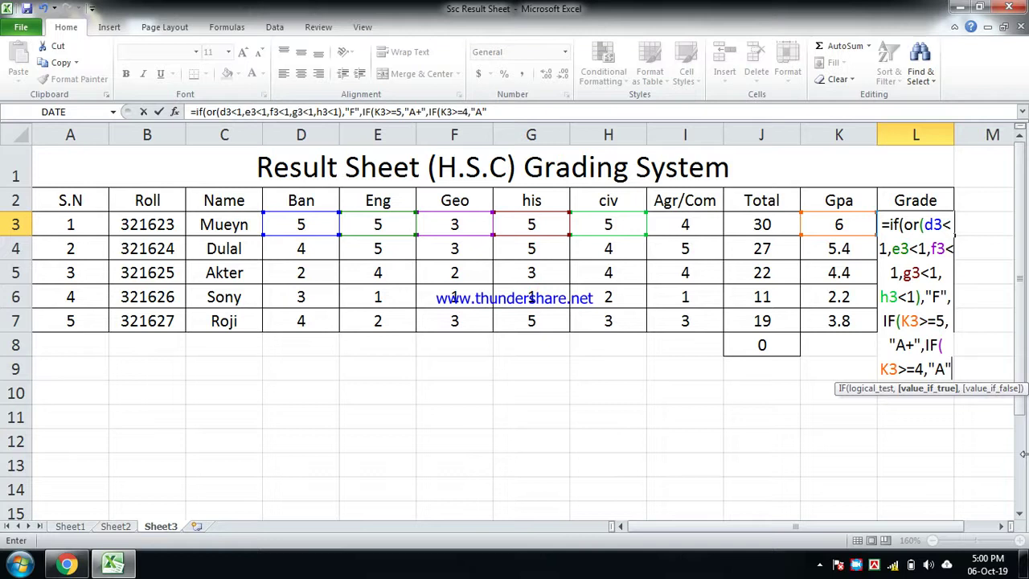
pyautogui.write(',')
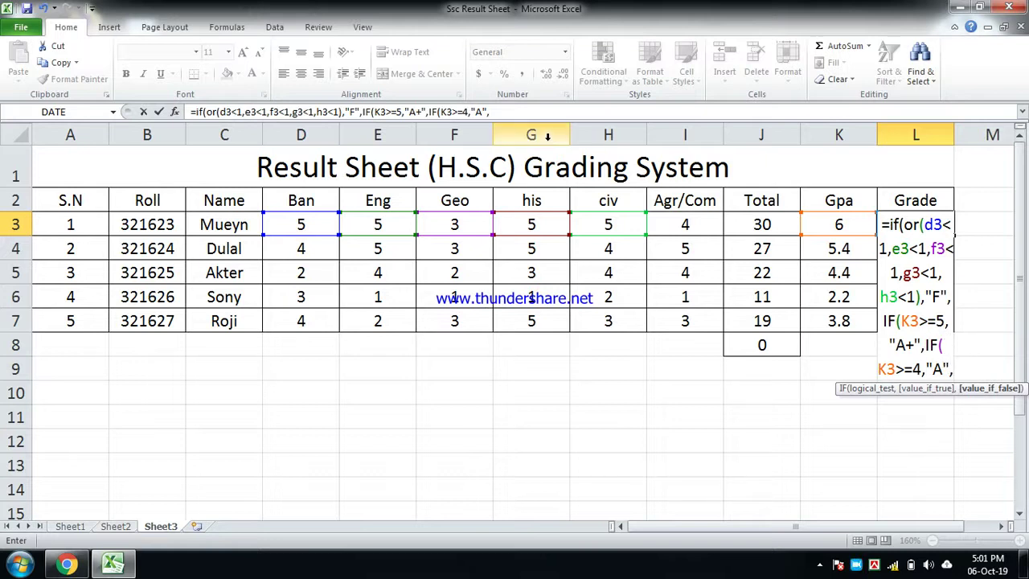
# Continue the Grade formula with a nested IF that tests K3>=3.5 and returns "A-" as its true value.
pyautogui.click(515, 115)
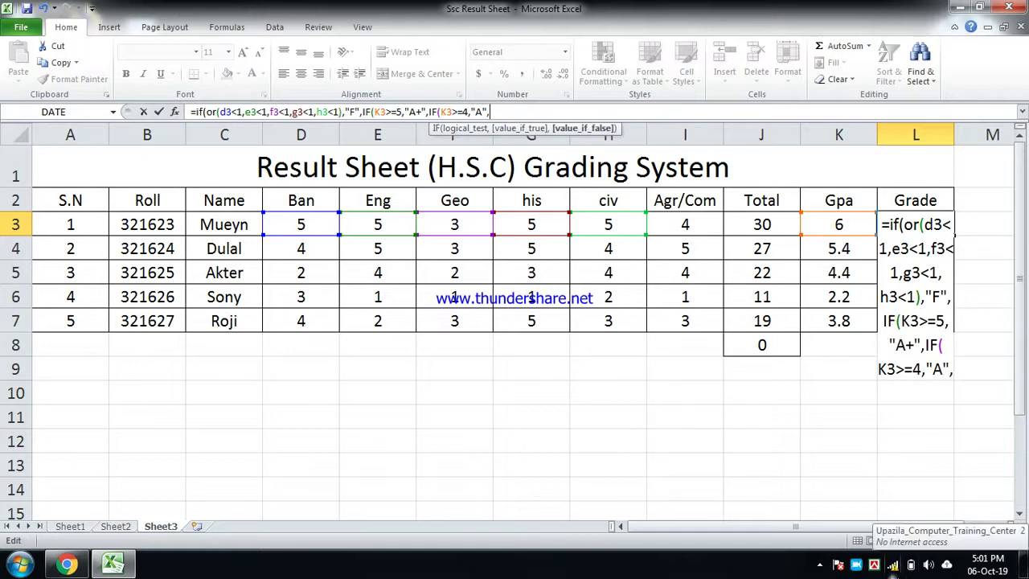
pyautogui.write('IF')
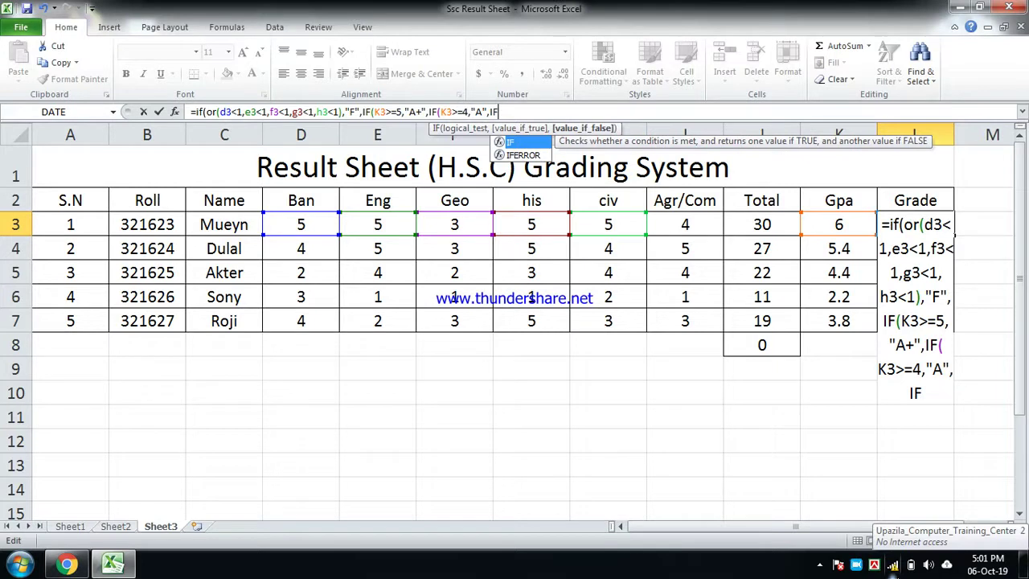
pyautogui.write('(')
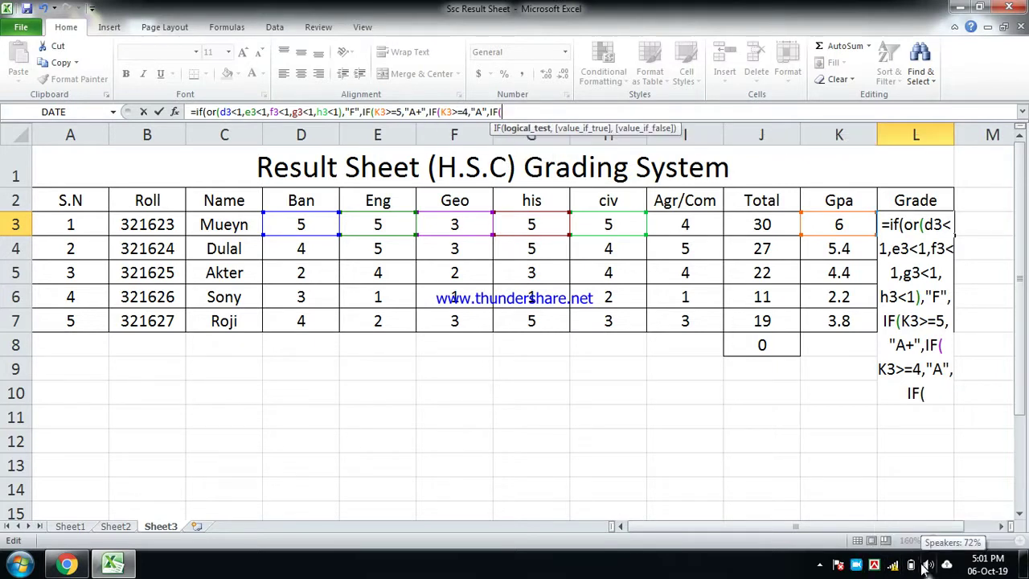
pyautogui.write('K3>=')
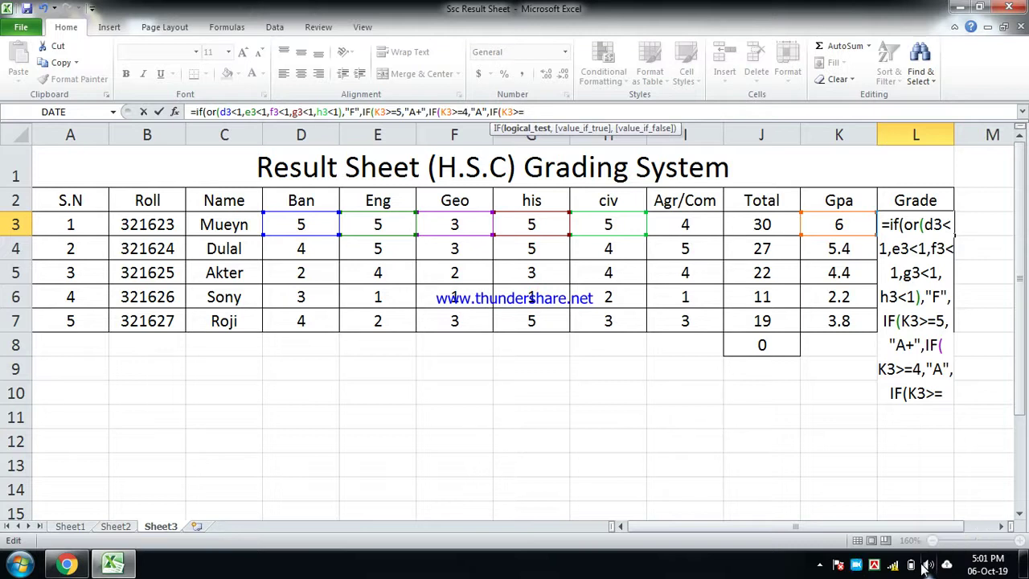
pyautogui.write('3.5')
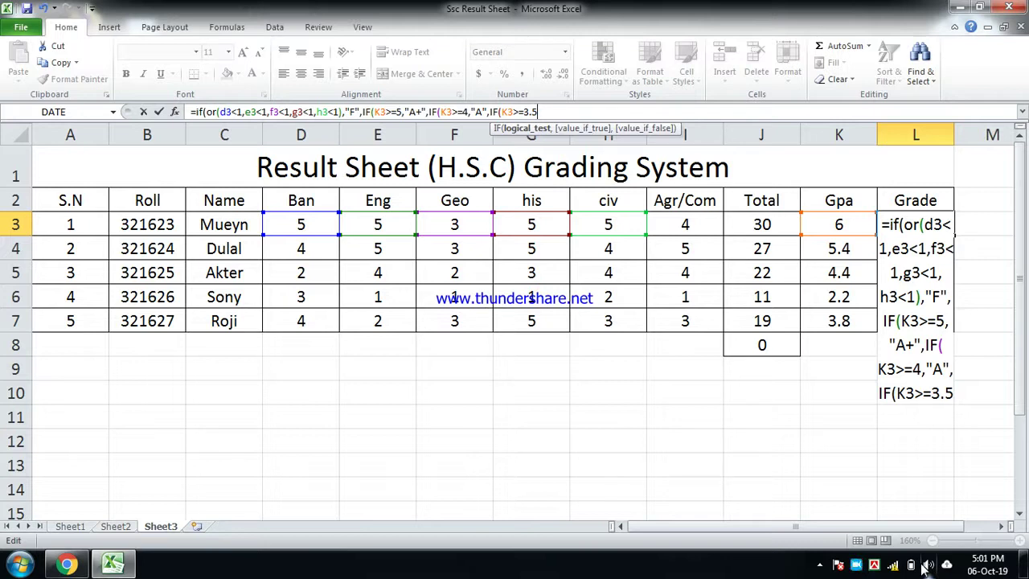
pyautogui.write(',"')
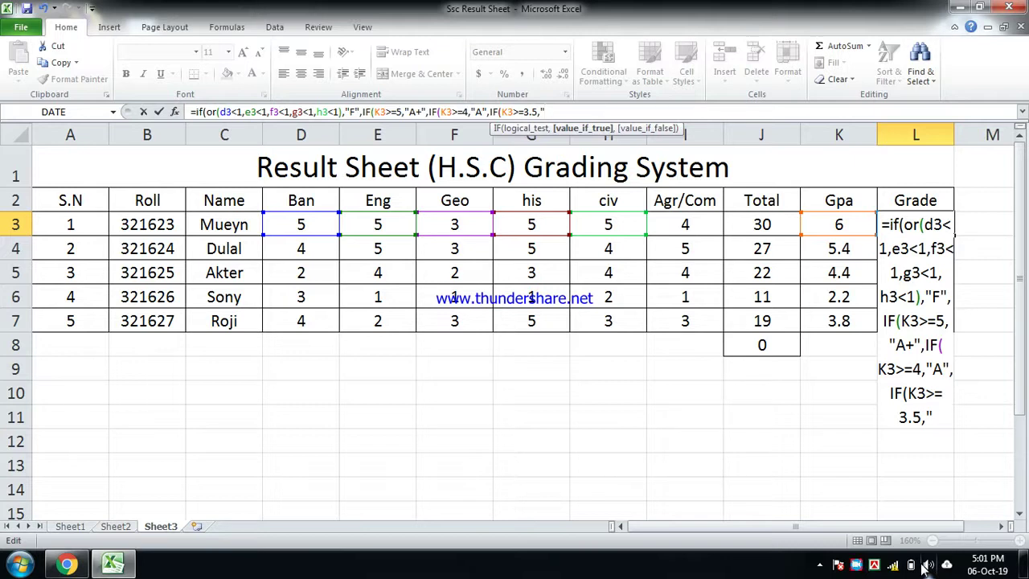
pyautogui.write('A-",')
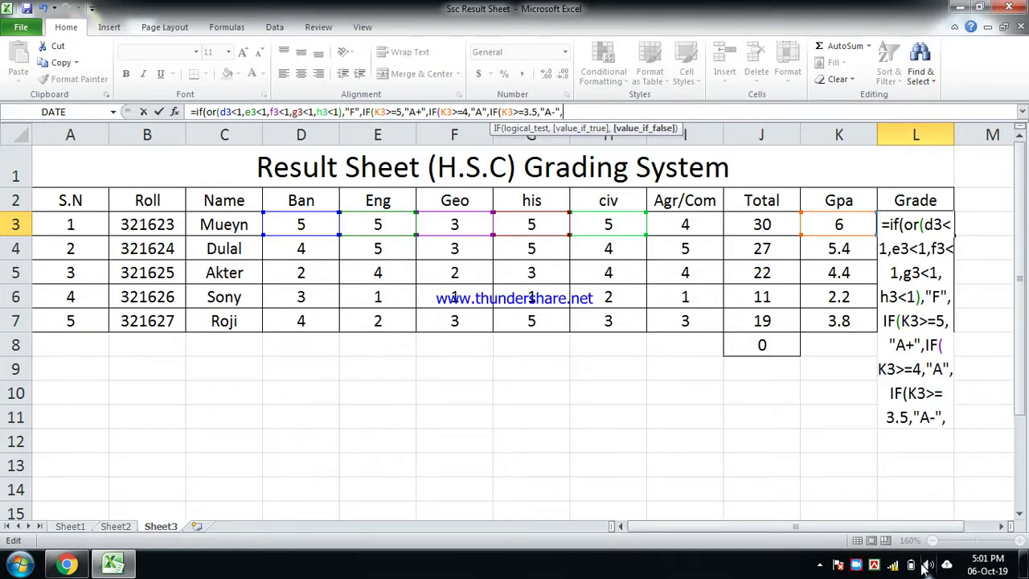
# Add a nested IF to the Grade formula that tests K3>=3 and returns "B" as its true value.
pyautogui.write('IF')
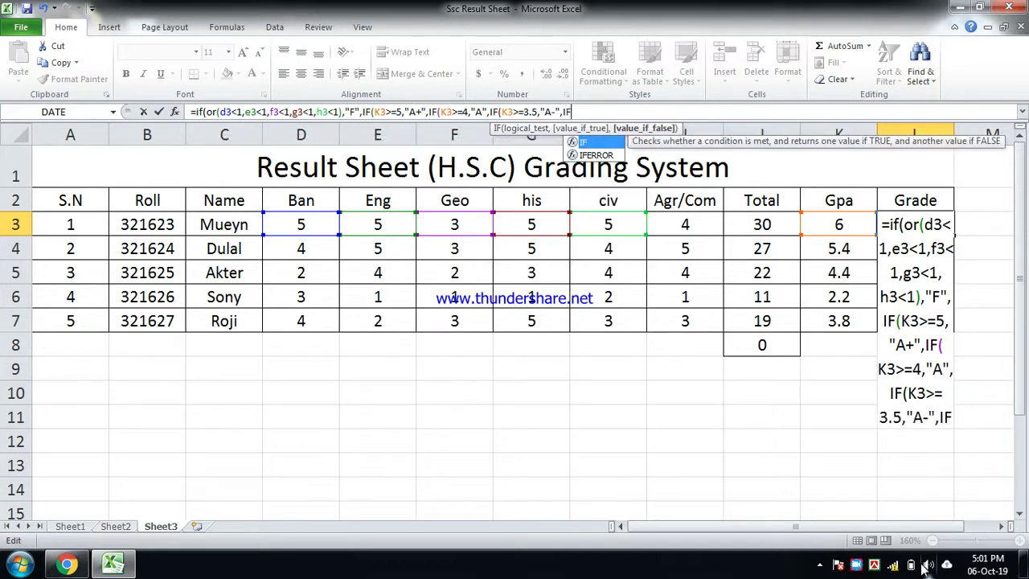
pyautogui.write('(')
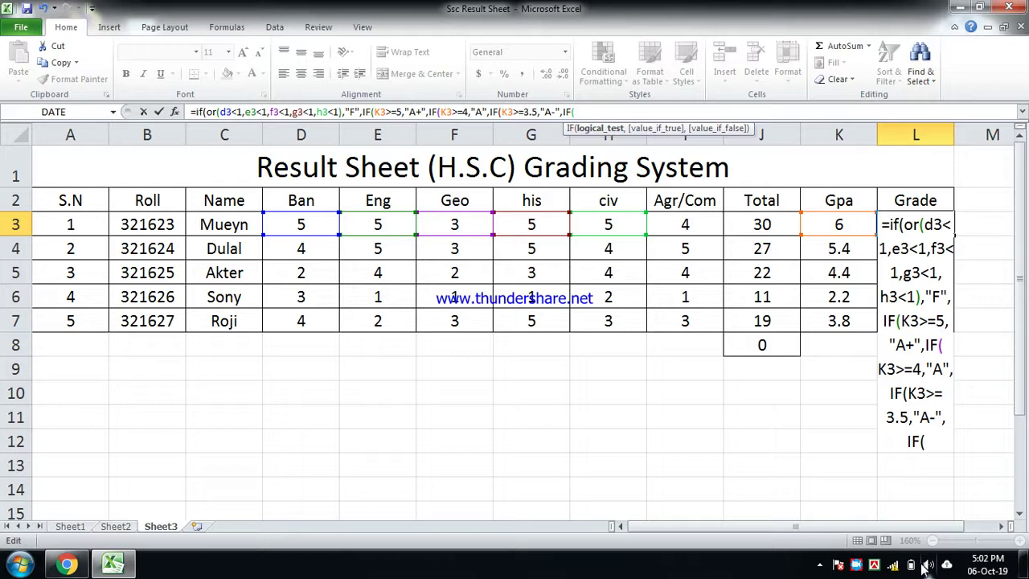
pyautogui.write('K3>=')
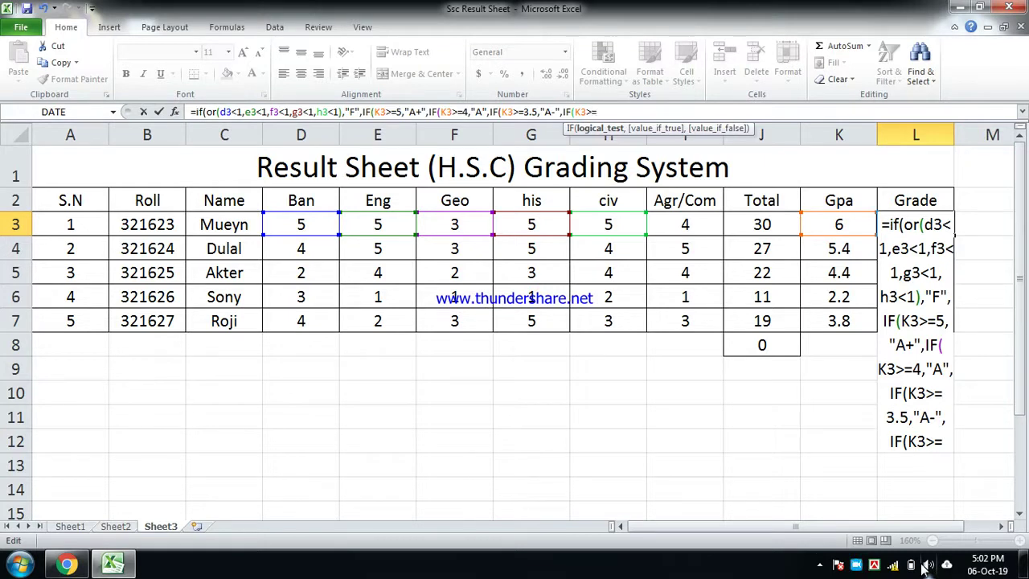
pyautogui.write('3')
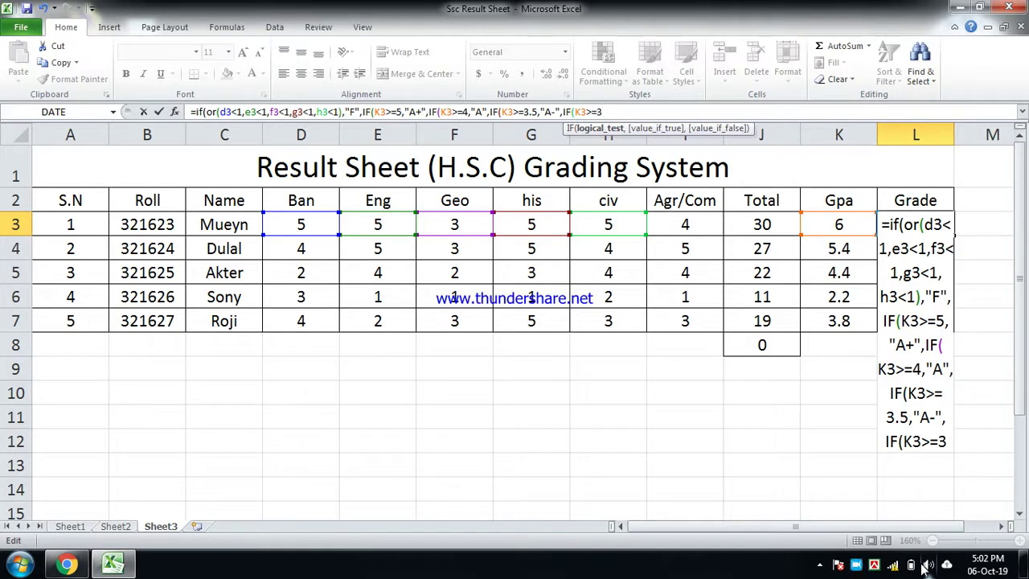
pyautogui.write(',')
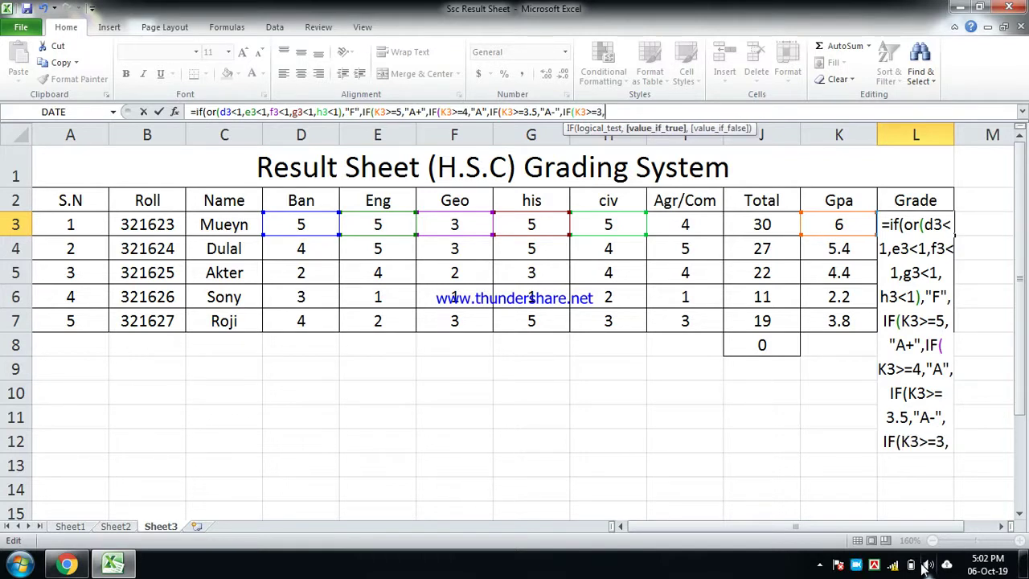
pyautogui.write('"')
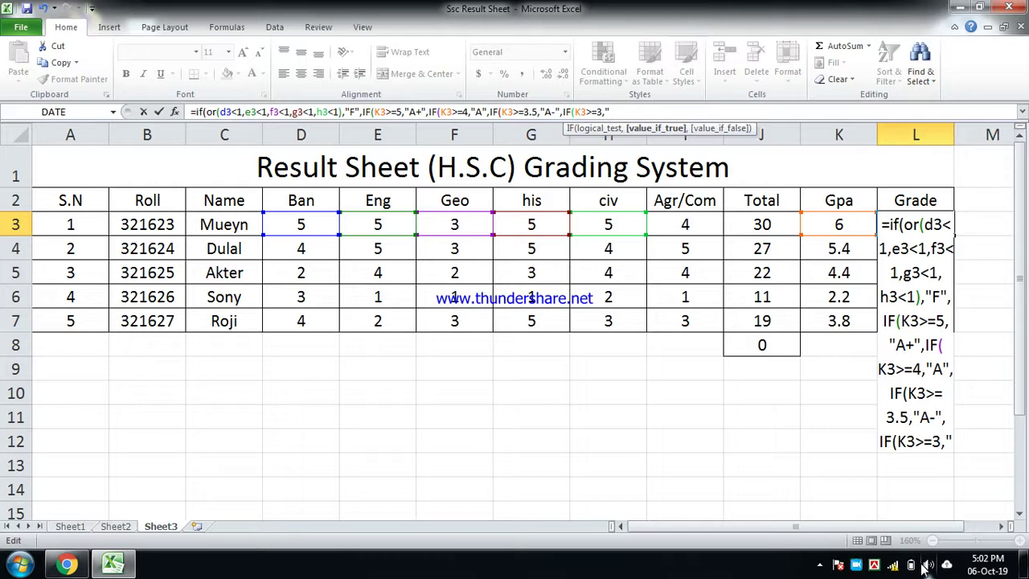
pyautogui.write('B')
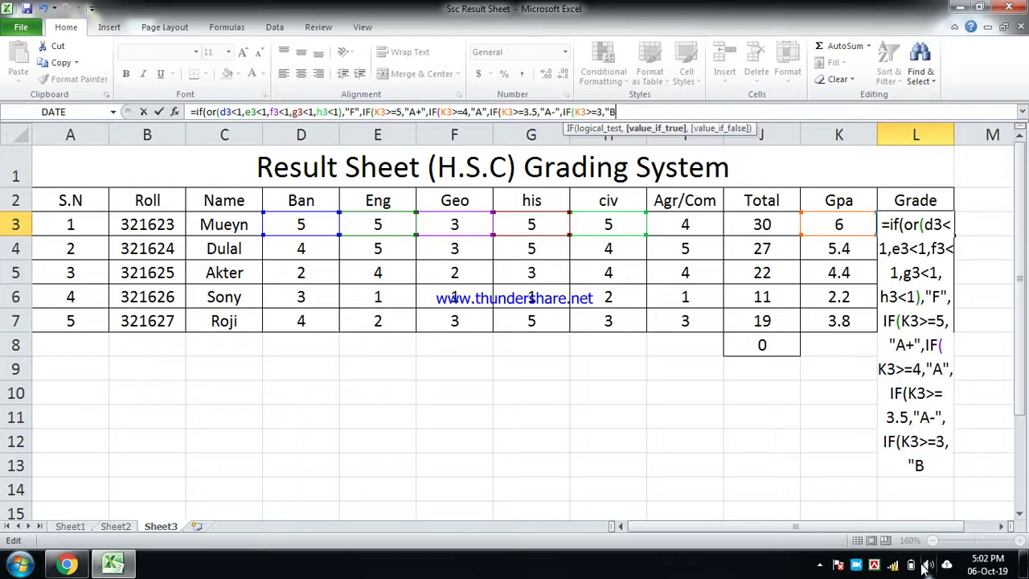
pyautogui.write('",')
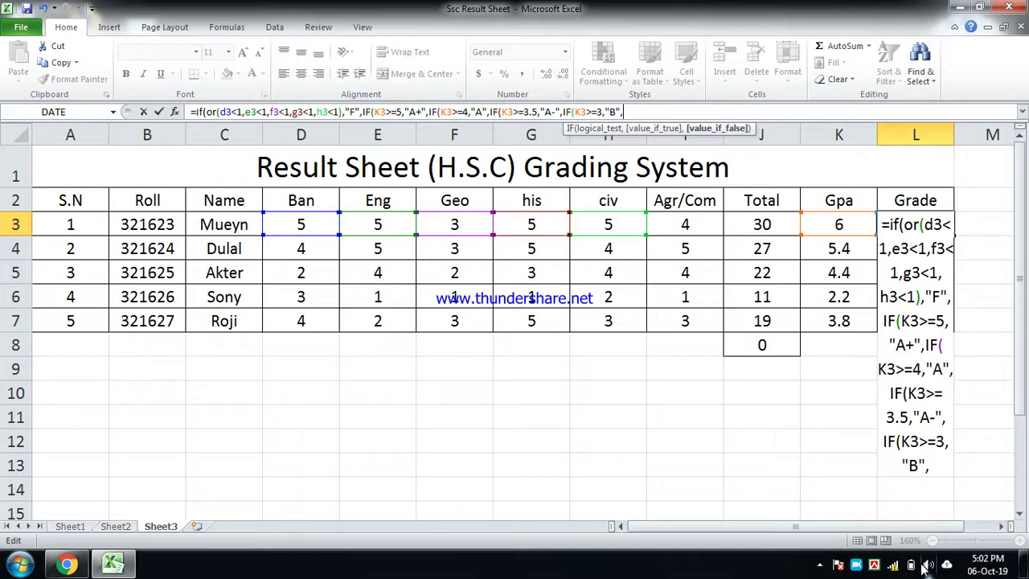
# Add a nested IF that tests K3>=2 and returns "C", and start another IF as its false value.
pyautogui.write('IF')
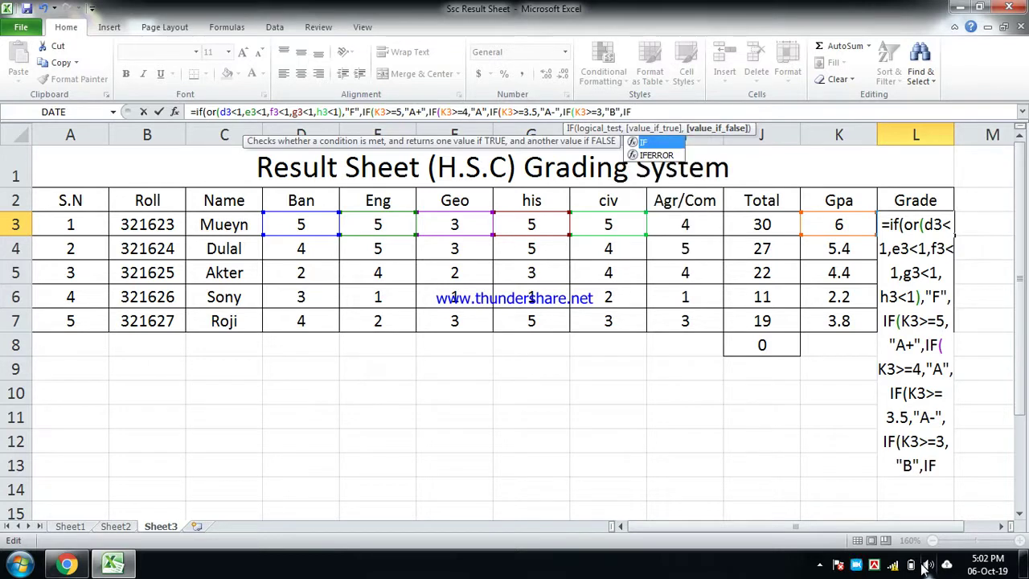
pyautogui.write('(')
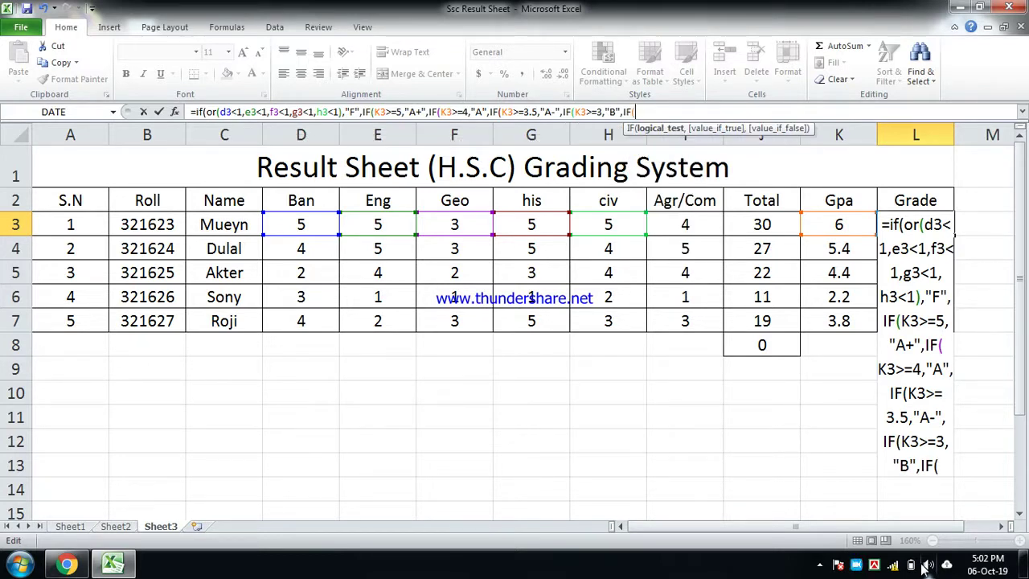
pyautogui.write('K3')
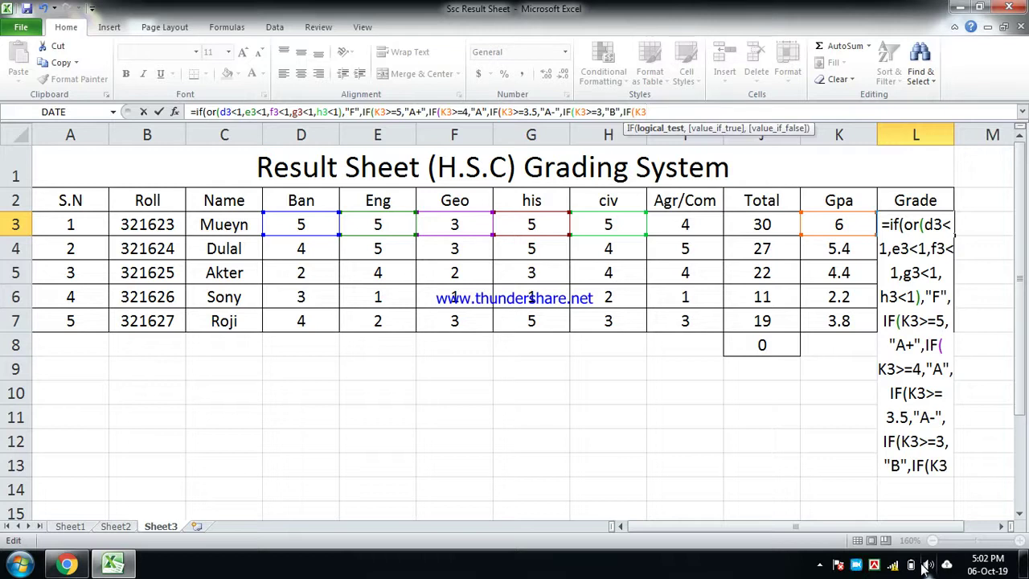
pyautogui.write('>=')
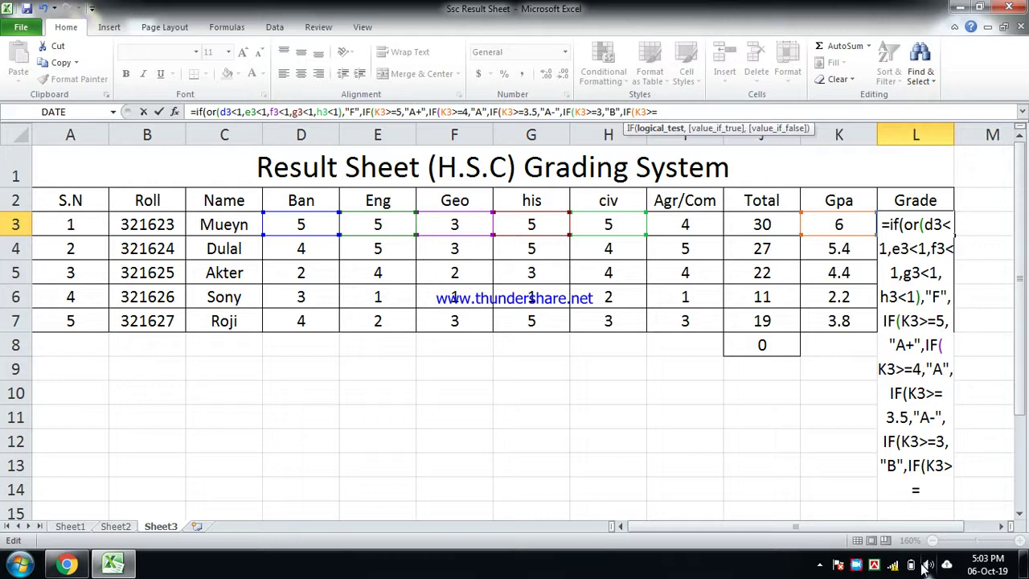
pyautogui.write('2,')
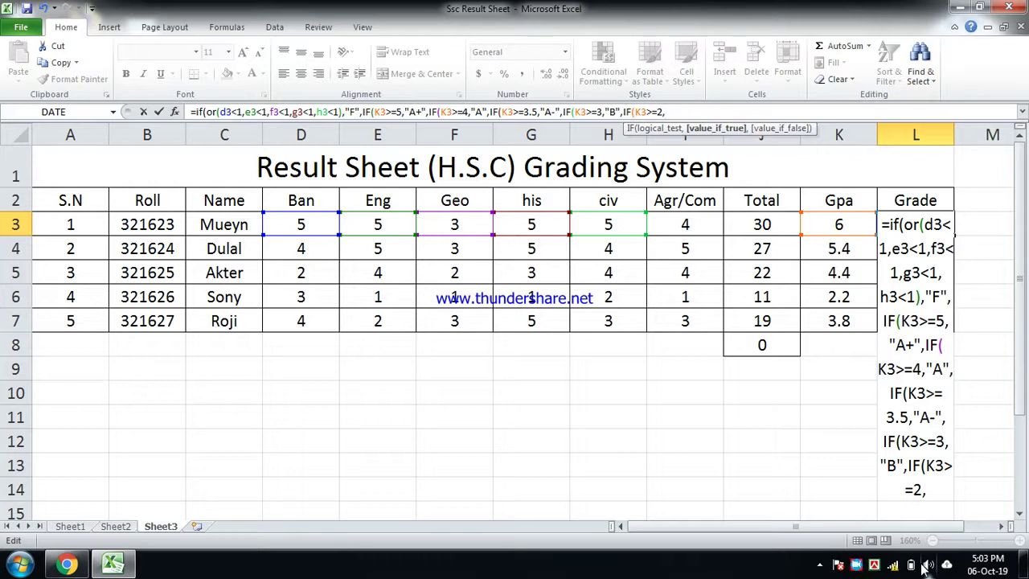
pyautogui.write('"C",IF')
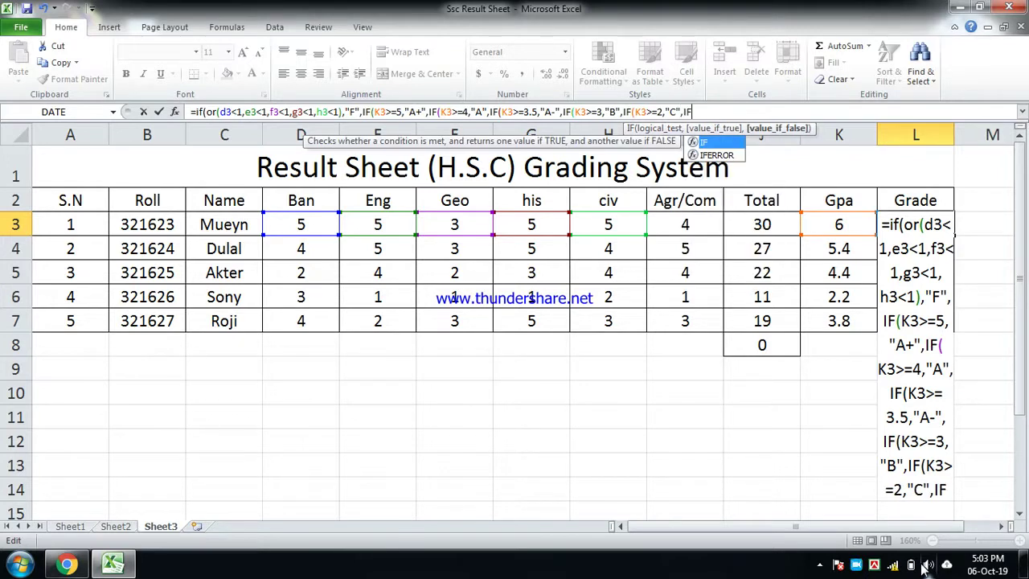
# Complete the innermost IF of the Grade formula so it tests K3>=1, returning "D" when true and "F" when false.
pyautogui.write('(K3')
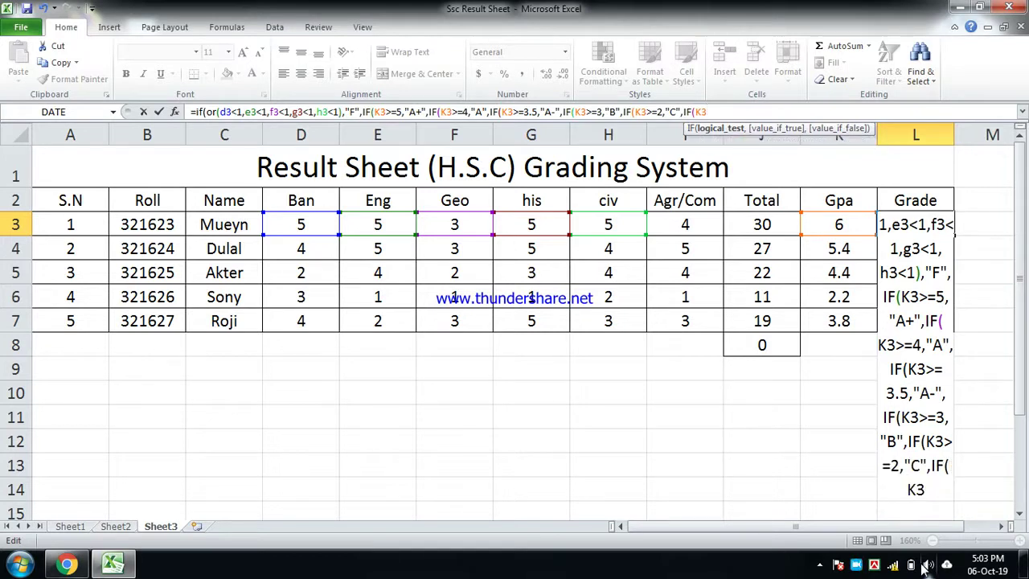
pyautogui.write('>=1')
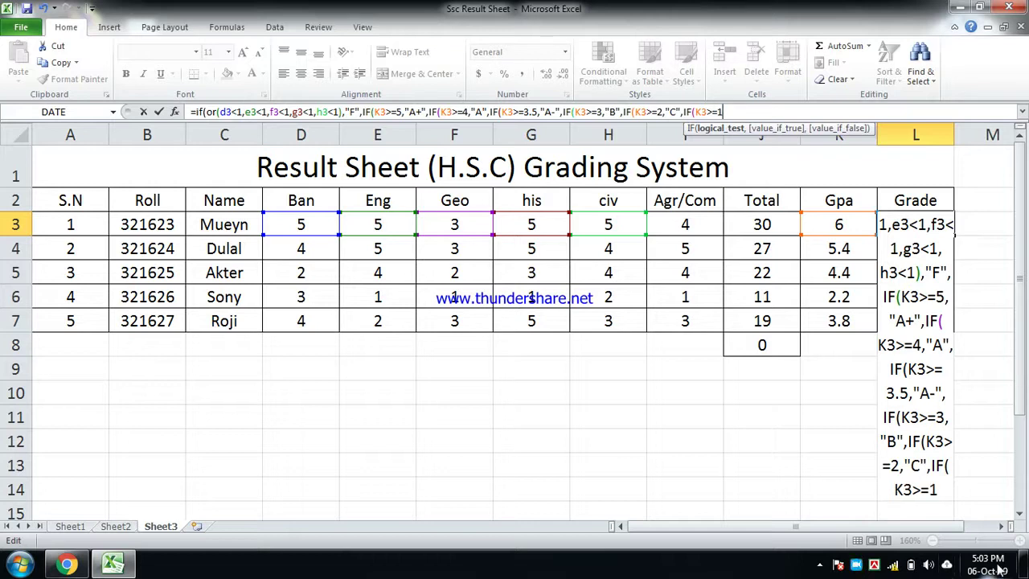
pyautogui.write(',')
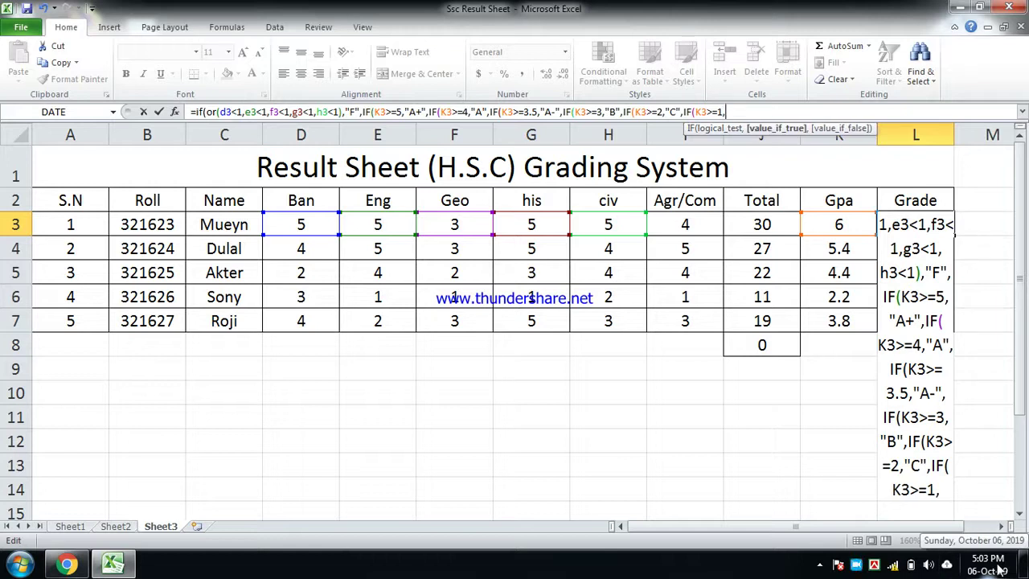
pyautogui.write('"D"')
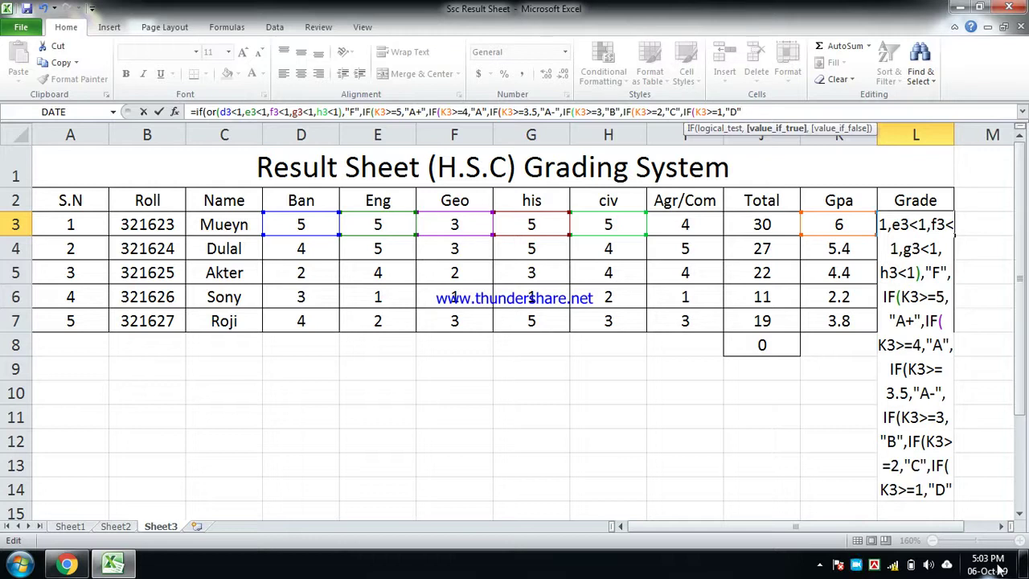
pyautogui.write(',"F')
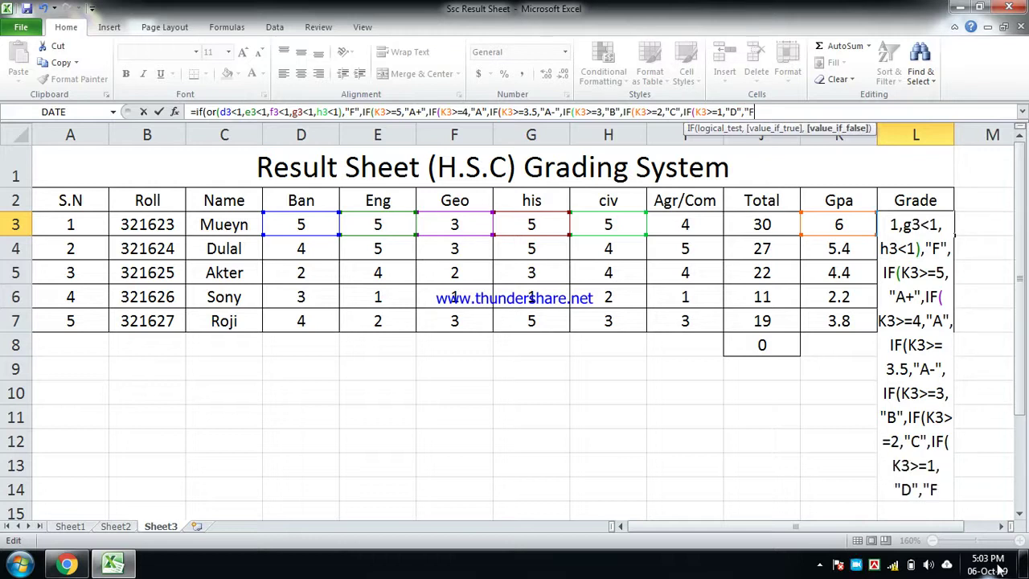
pyautogui.write('"')
pyautogui.write('0')
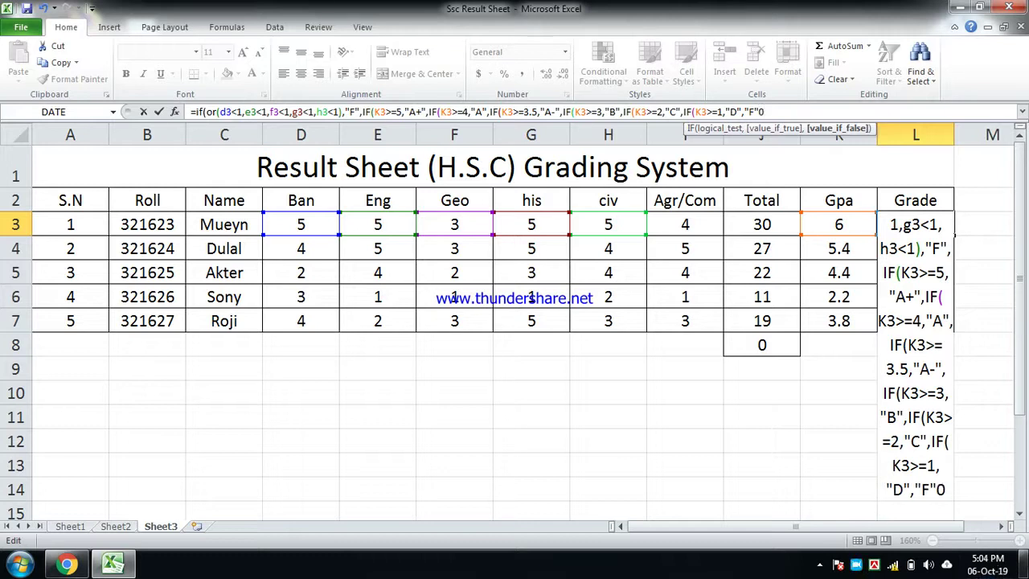
pyautogui.click(1025, 562)
pyautogui.click(1025, 563)
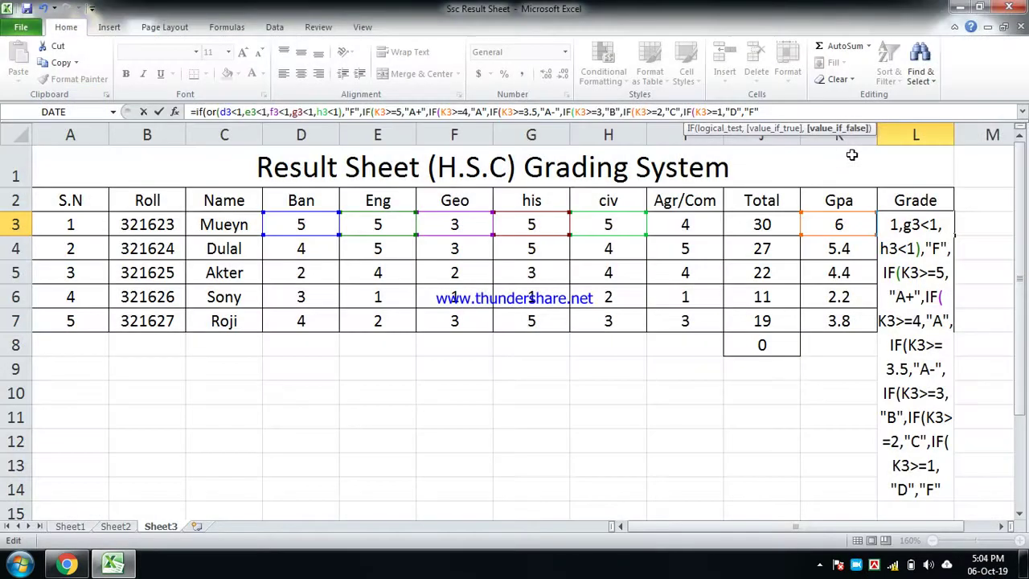
pyautogui.click(1024, 568)
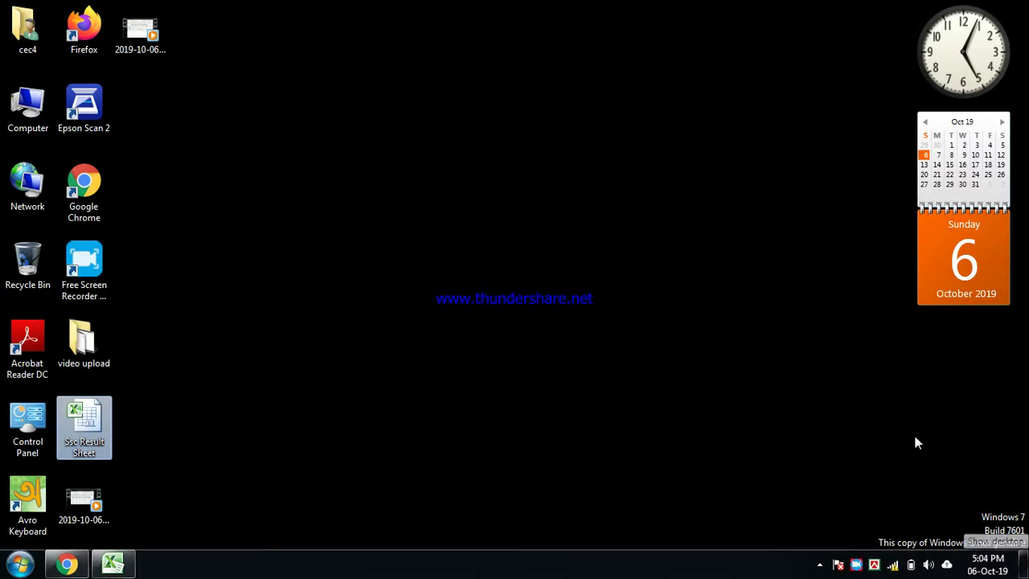
pyautogui.click(1024, 566)
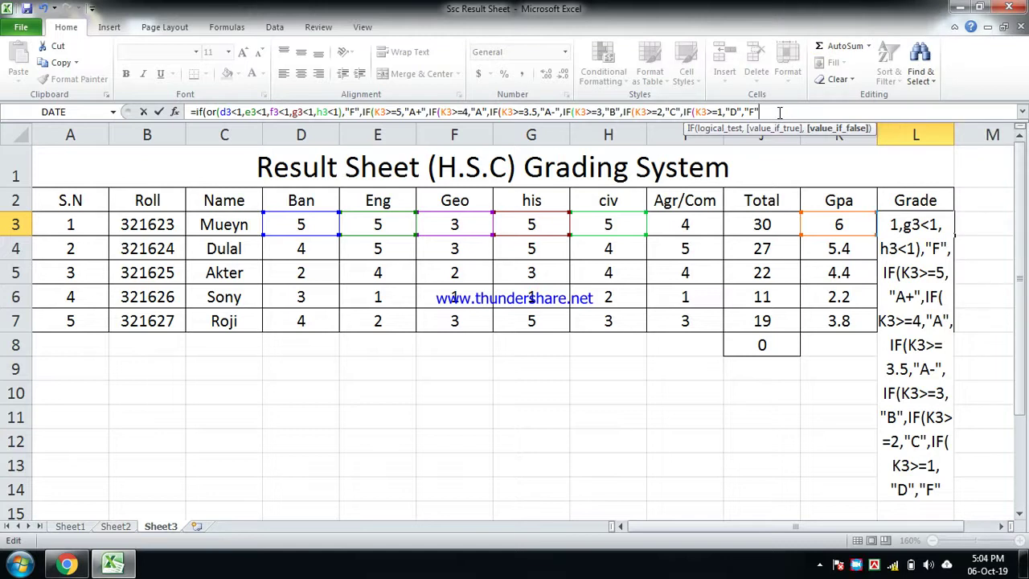
pyautogui.write(')))))')
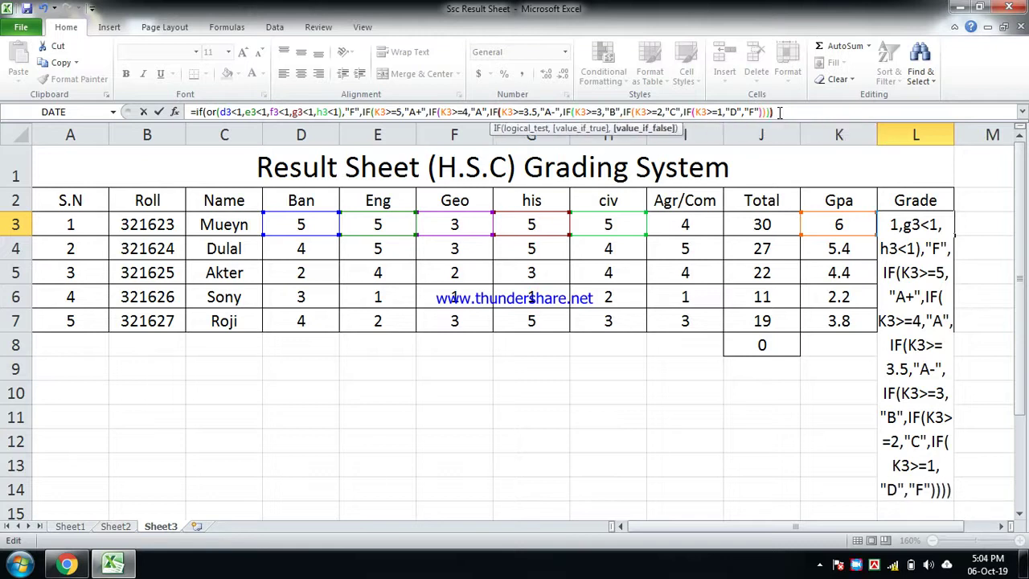
pyautogui.write(')')
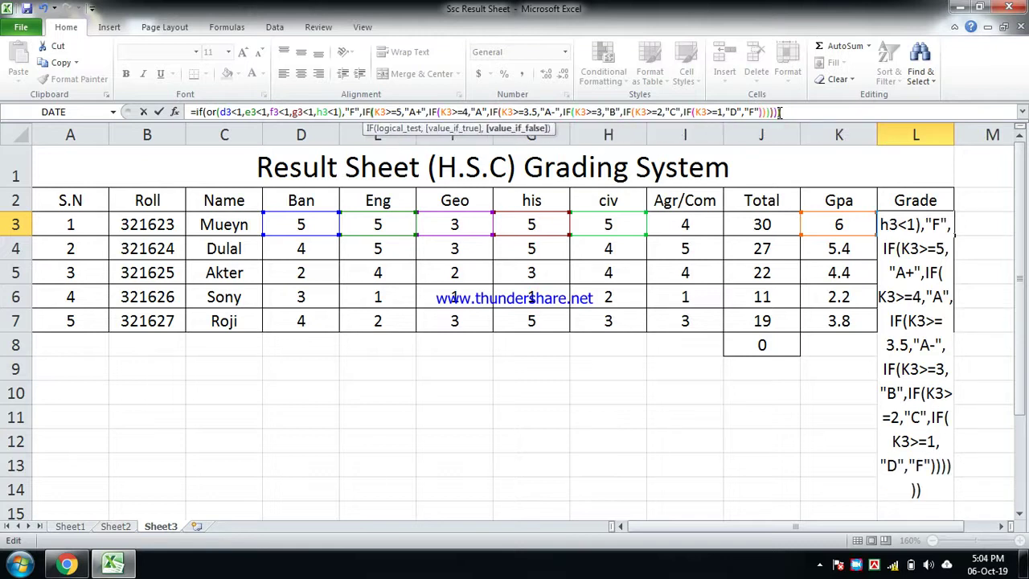
pyautogui.write(')')
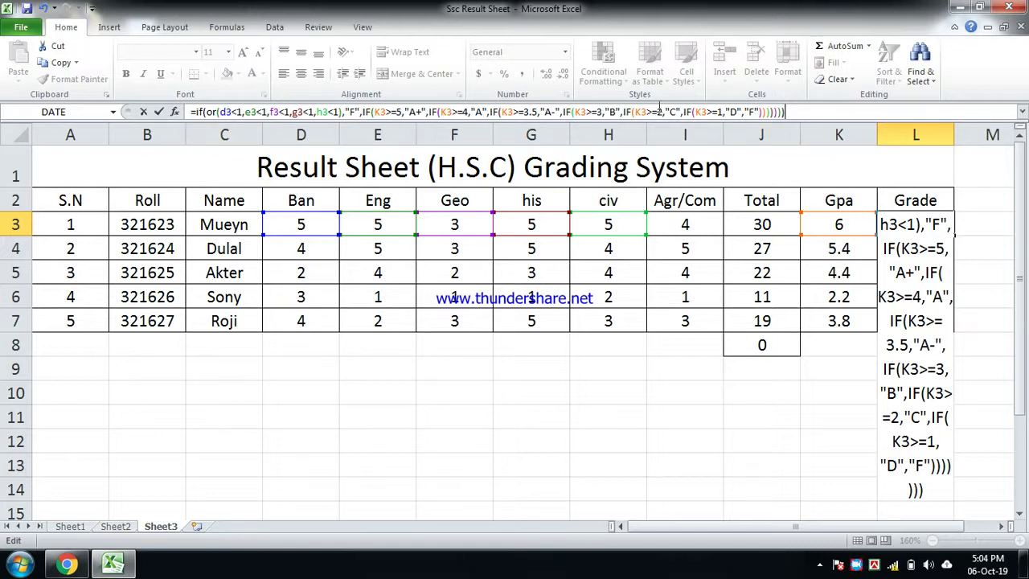
pyautogui.press('BackSpace')
pyautogui.press('BackSpace')
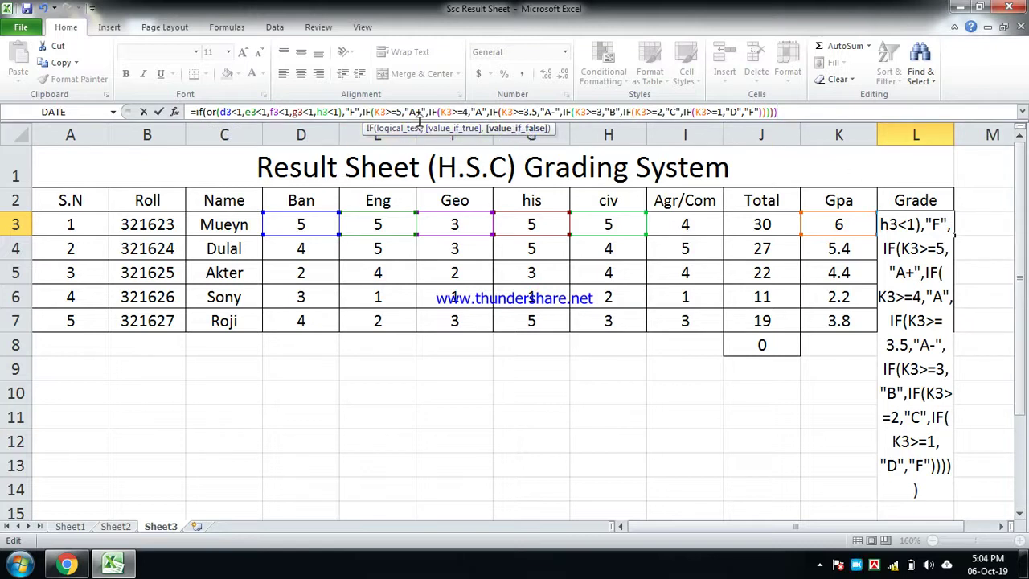
pyautogui.press('BackSpace')
pyautogui.press('BackSpace')
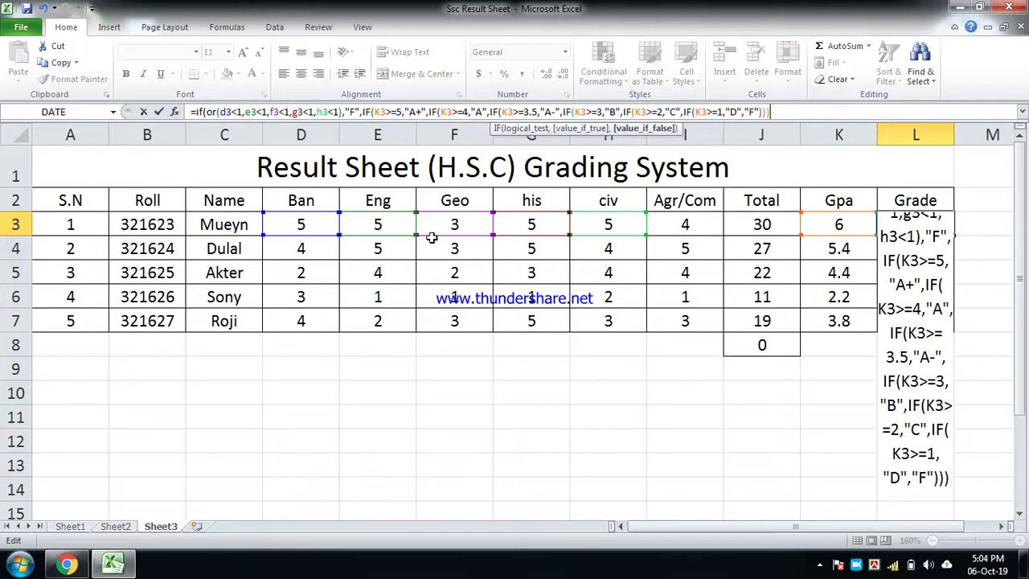
pyautogui.press('BackSpace')
pyautogui.press('BackSpace')
pyautogui.press('BackSpace')
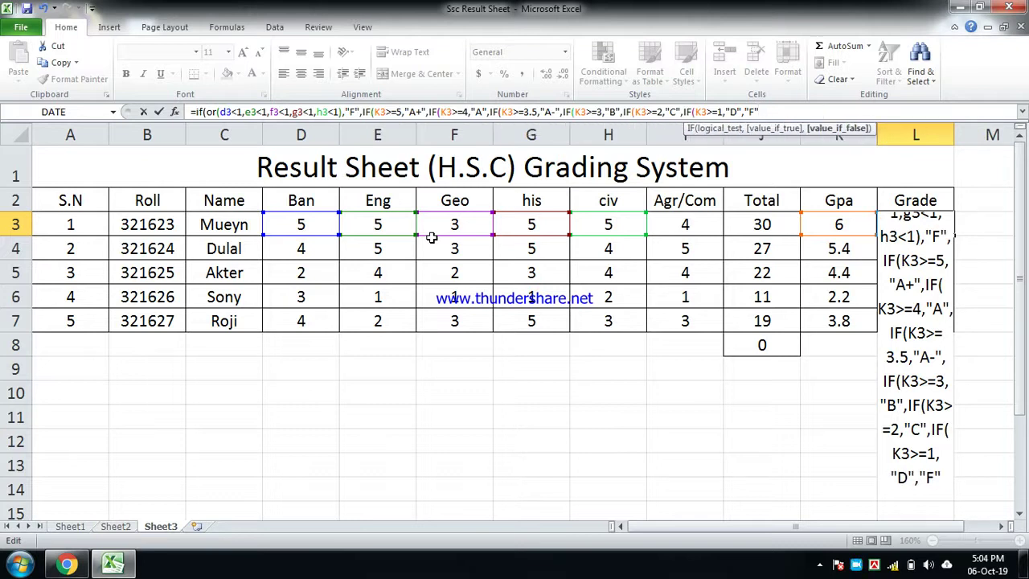
# Close all nested IFs in the Grade formula with seven closing parentheses and commit it in L3.
pyautogui.write(')')
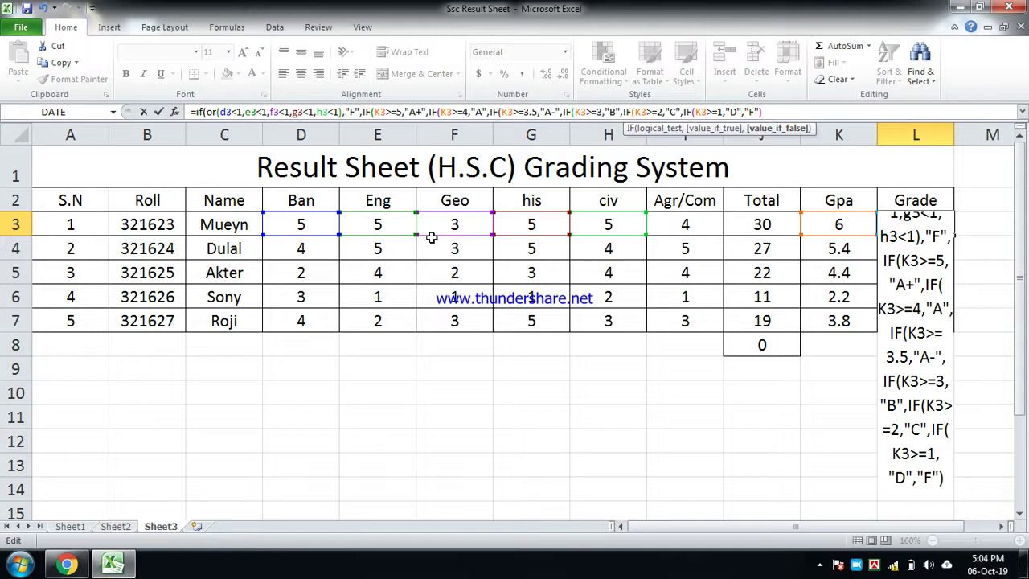
pyautogui.write(')')
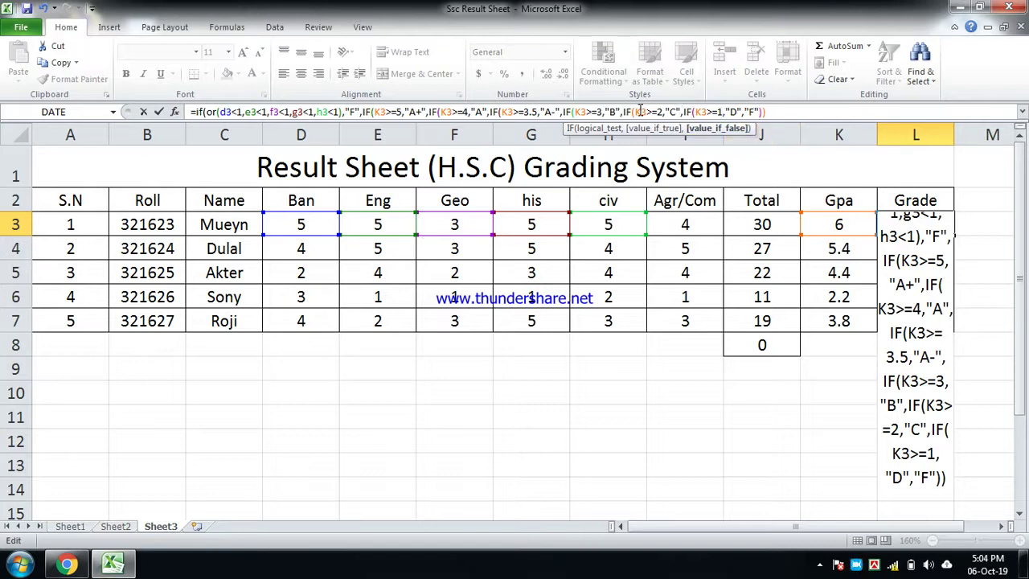
pyautogui.click(696, 111)
pyautogui.moveTo(637, 113); pyautogui.dragTo(761, 113)
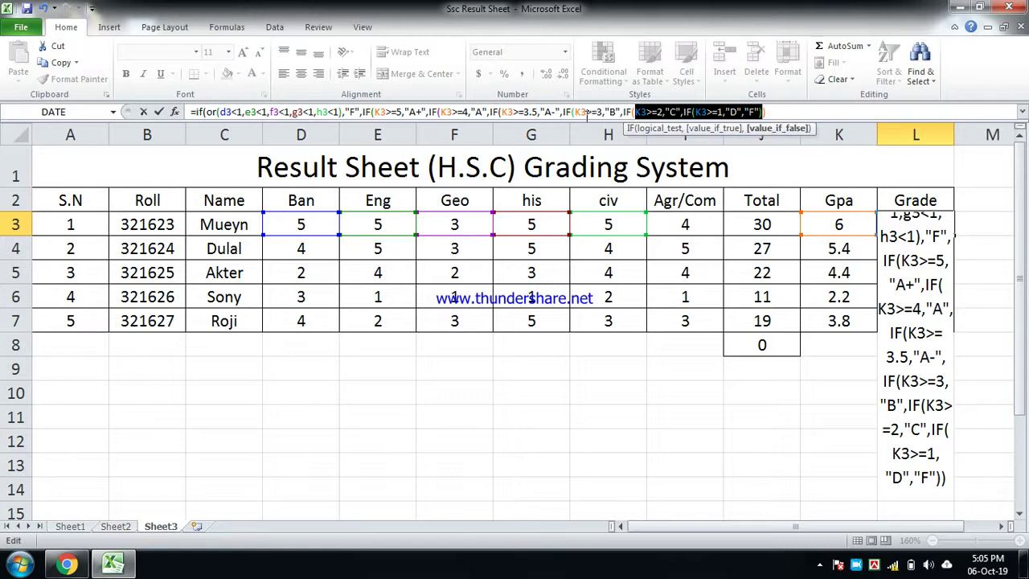
pyautogui.moveTo(576, 112); pyautogui.dragTo(765, 113)
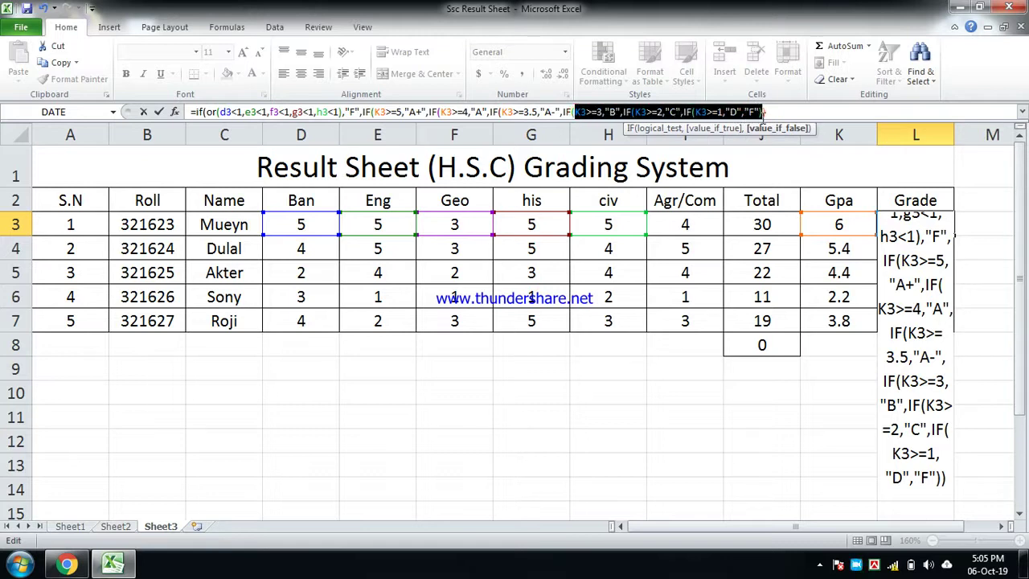
pyautogui.click(590, 113)
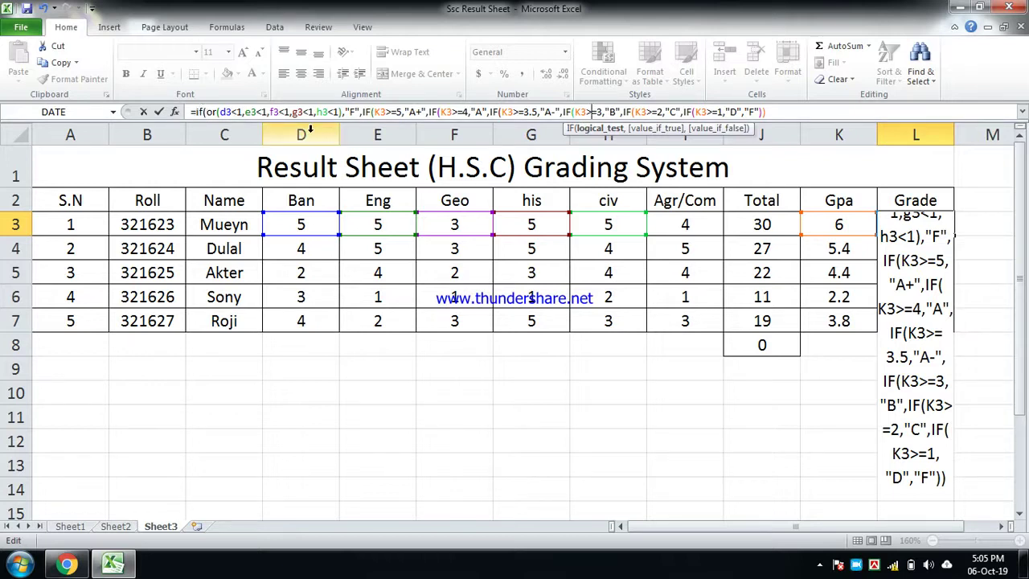
pyautogui.click(783, 113)
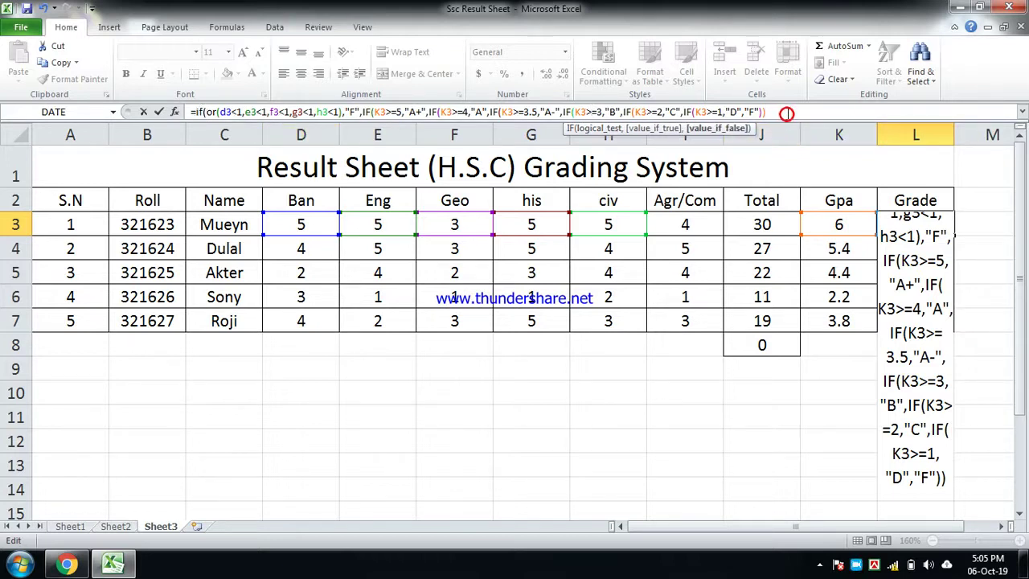
pyautogui.write(')))))')
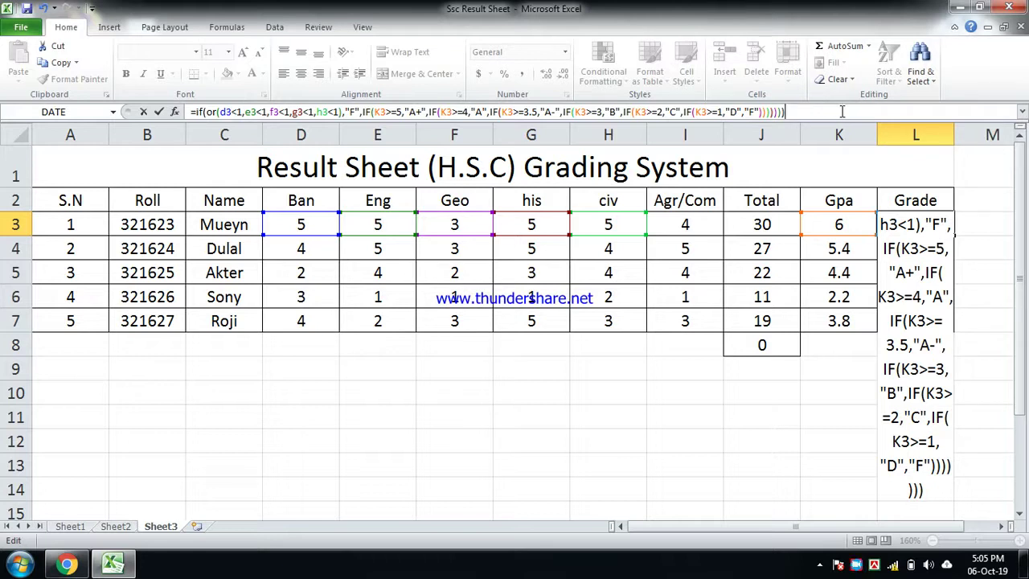
pyautogui.press('Return')
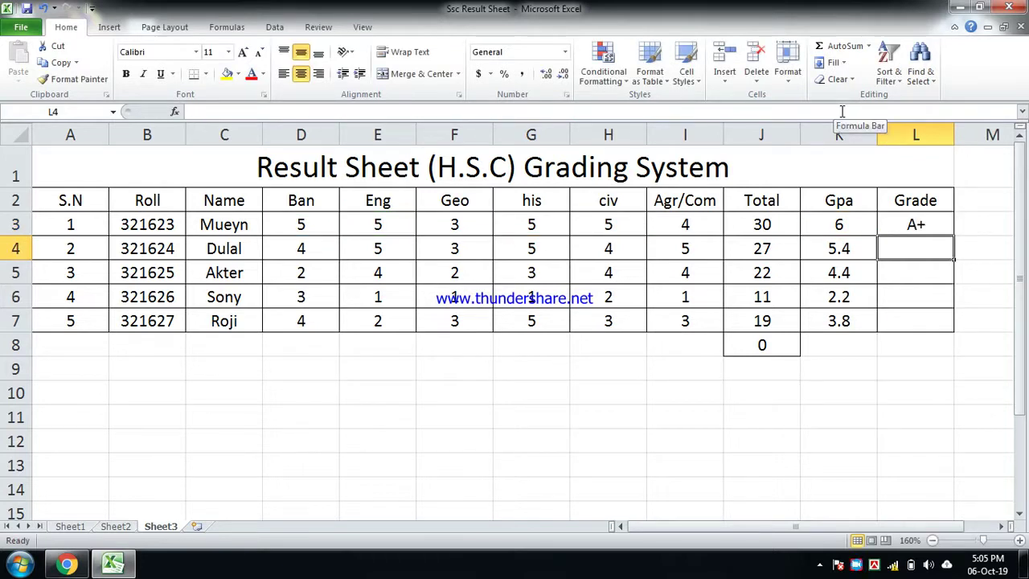
# Fill the Grade formula from L3 down to L8 and save the workbook.
pyautogui.click(915, 225)
pyautogui.moveTo(954, 238); pyautogui.dragTo(955, 331)
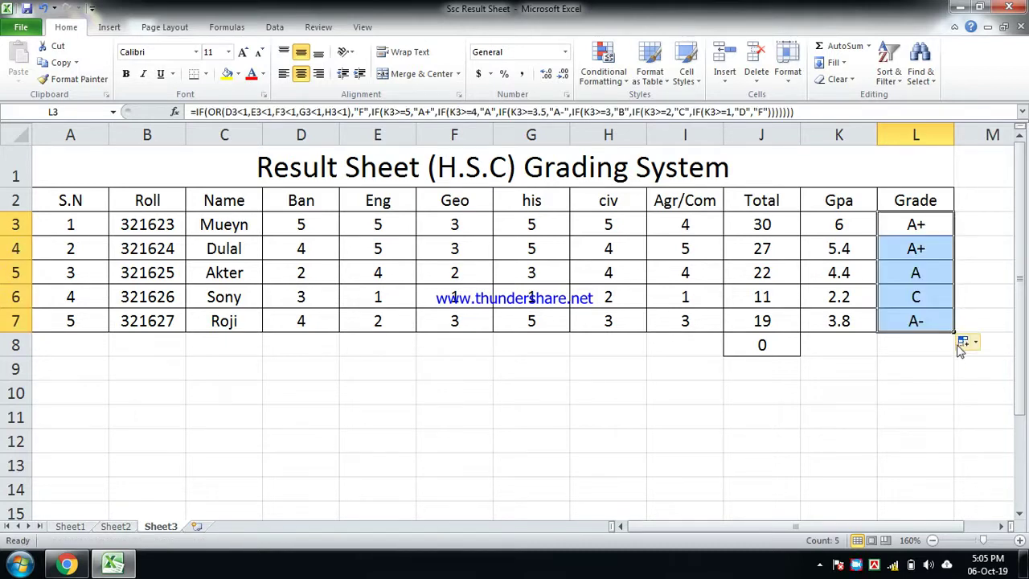
pyautogui.moveTo(956, 332); pyautogui.dragTo(955, 353)
pyautogui.click(943, 407)
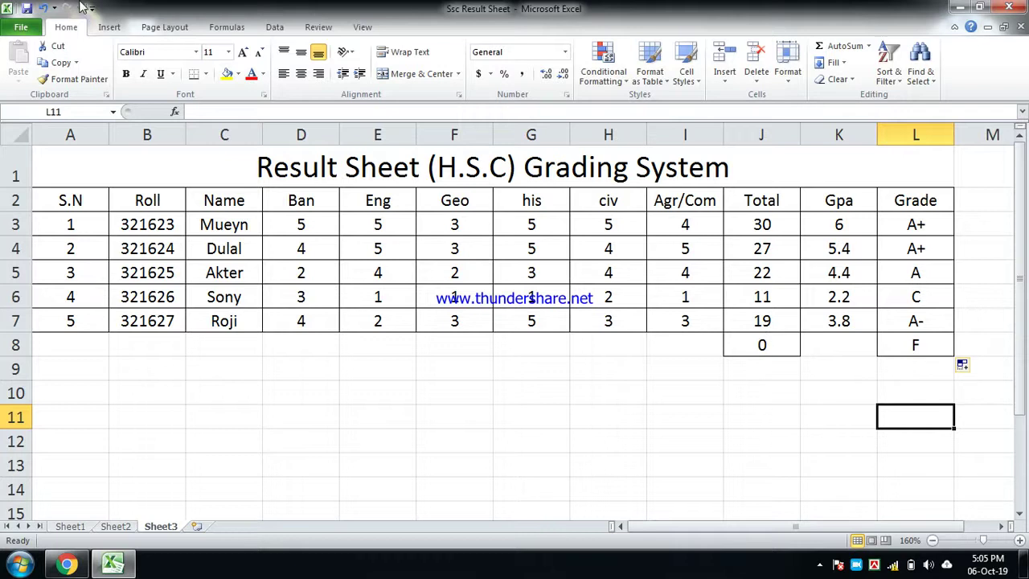
pyautogui.click(31, 12)
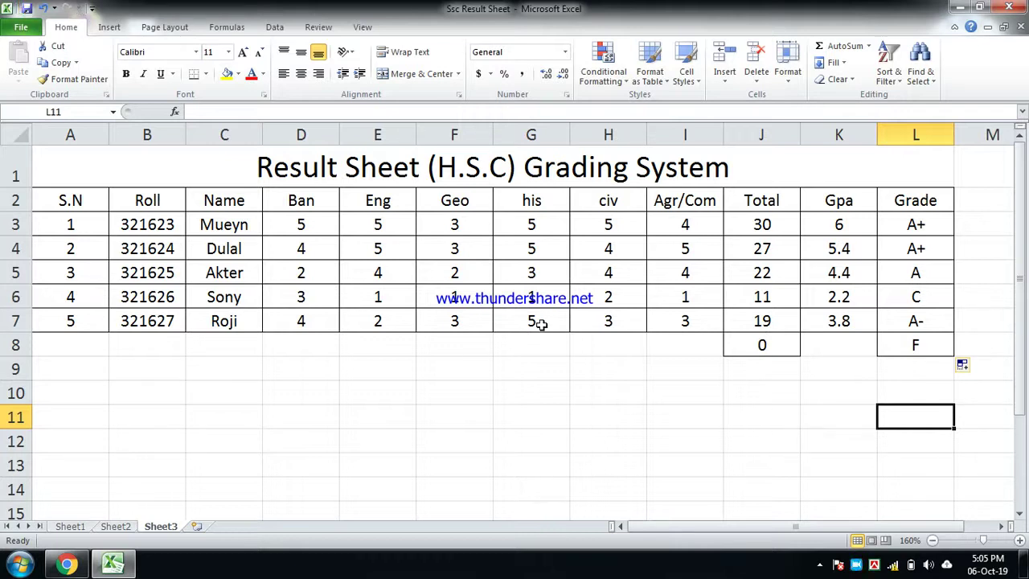